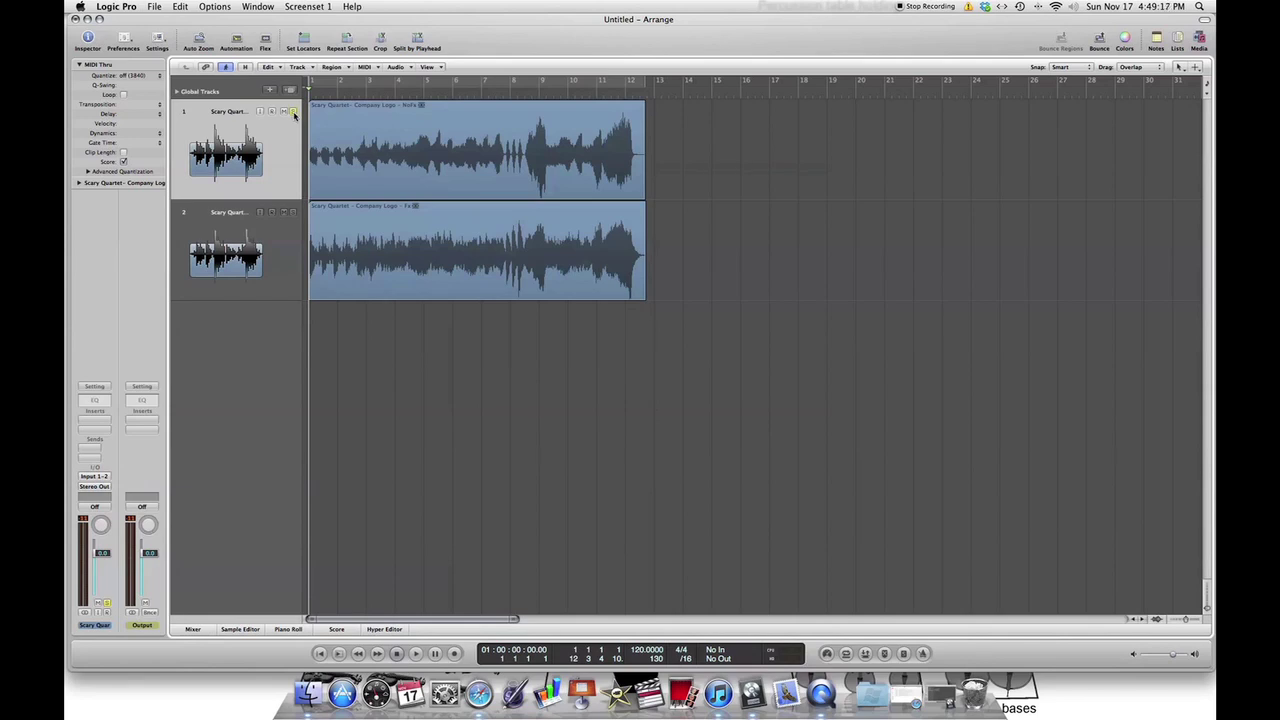
Step: Play both audio tracks to the end of their regions and return the playhead to the start
key("space")
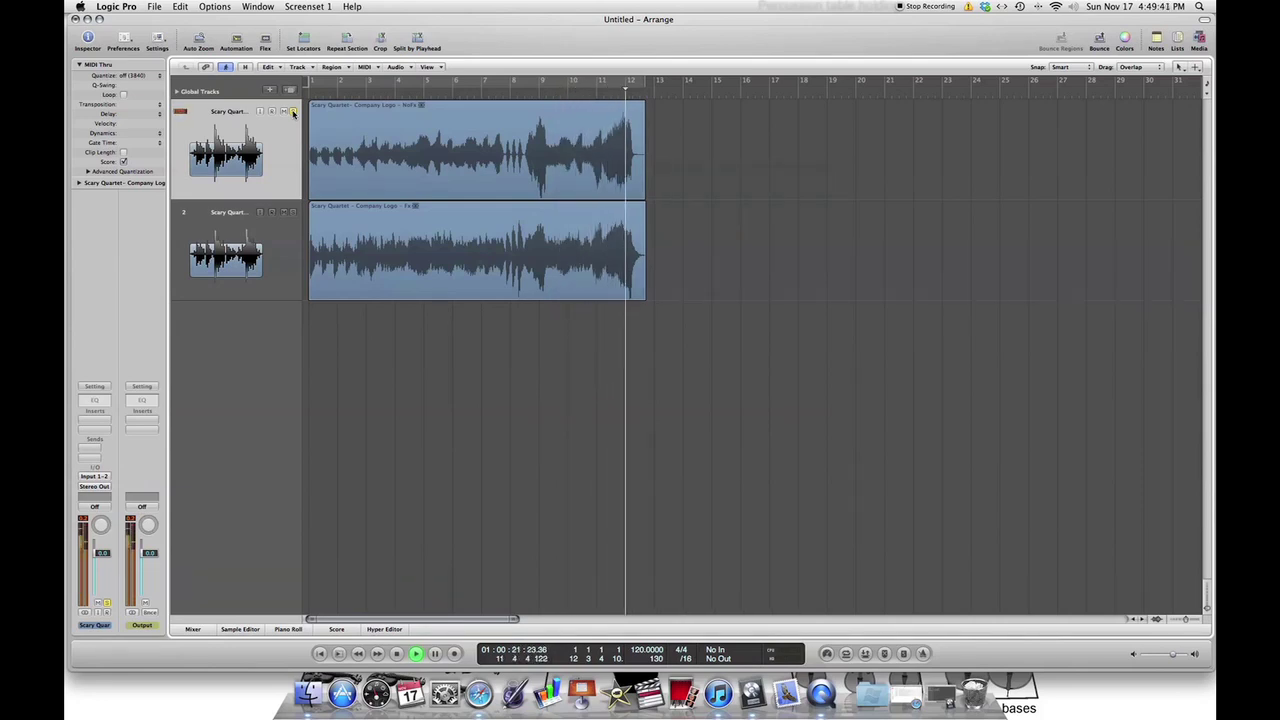
key("space")
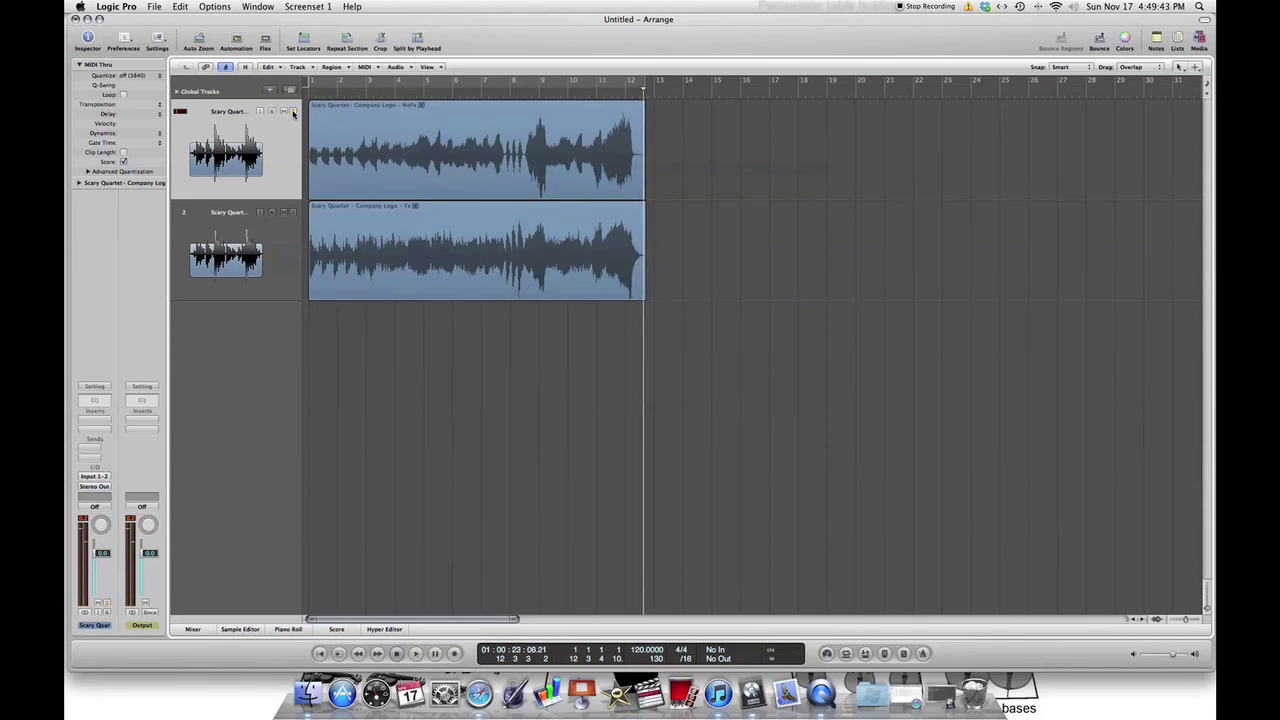
key("Return")
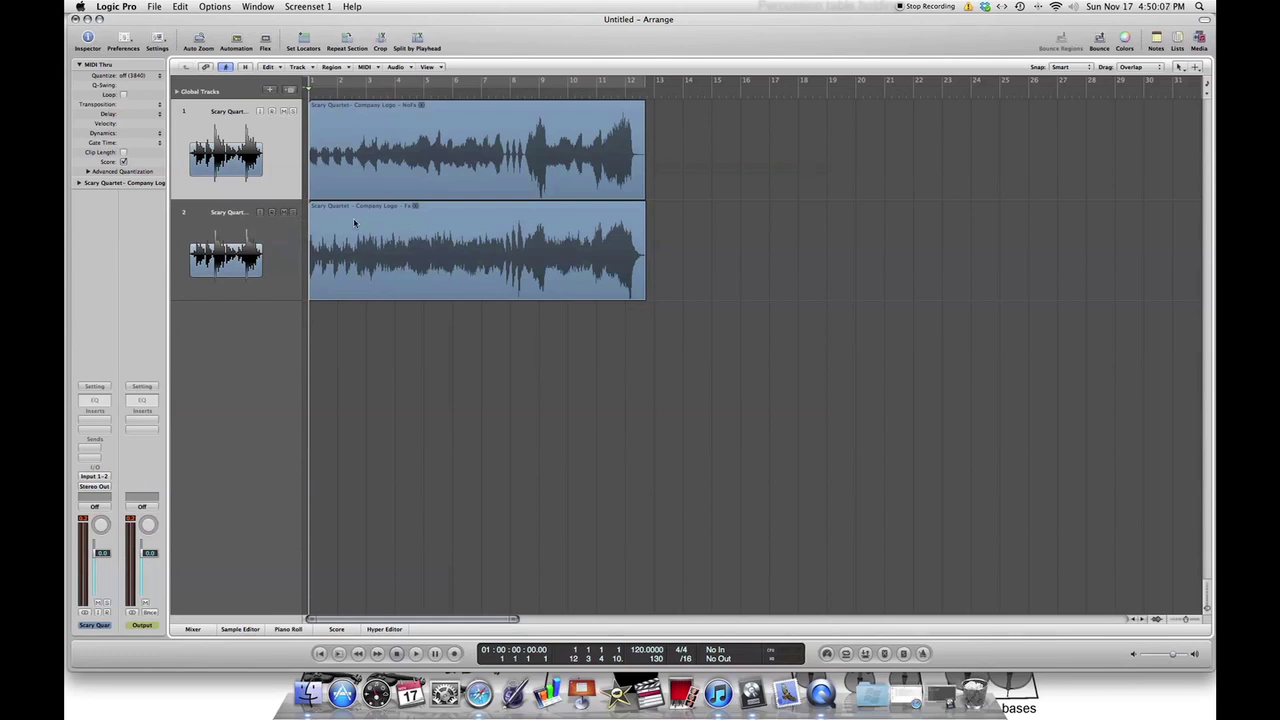
Step: Solo the second audio track and play it alone until its regions end
left_click(293, 213)
key("space")
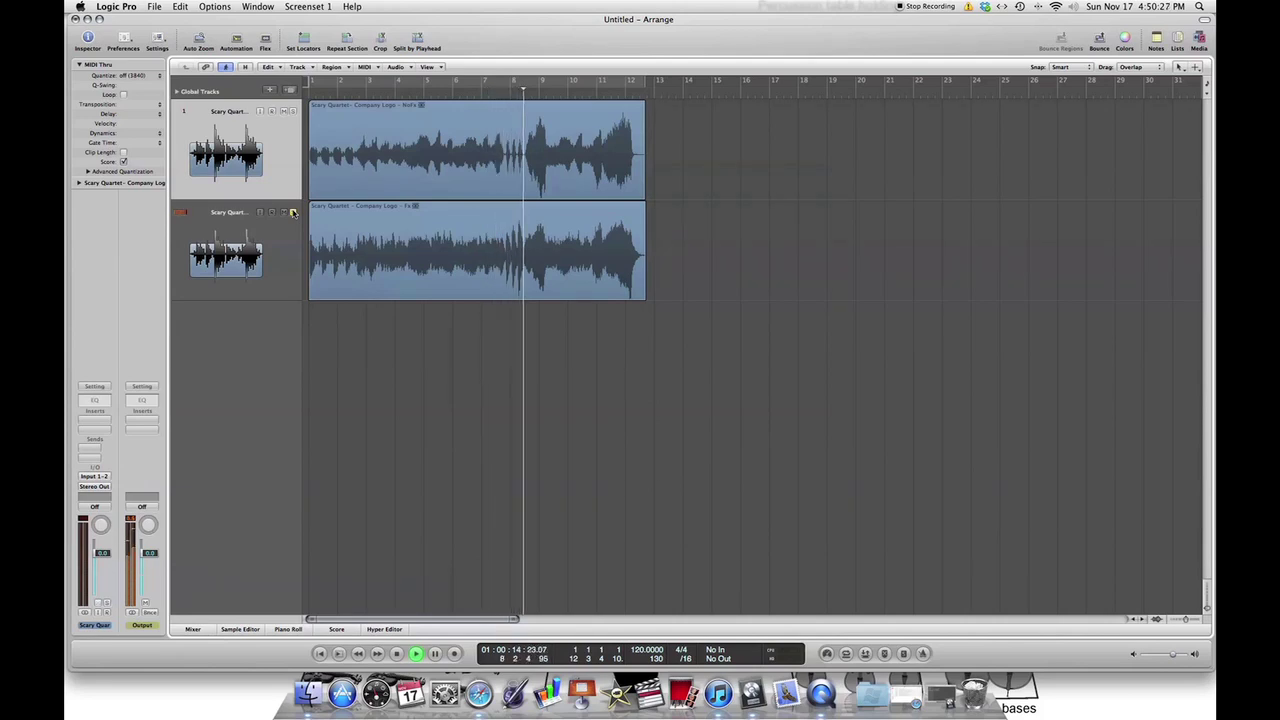
left_click(293, 213)
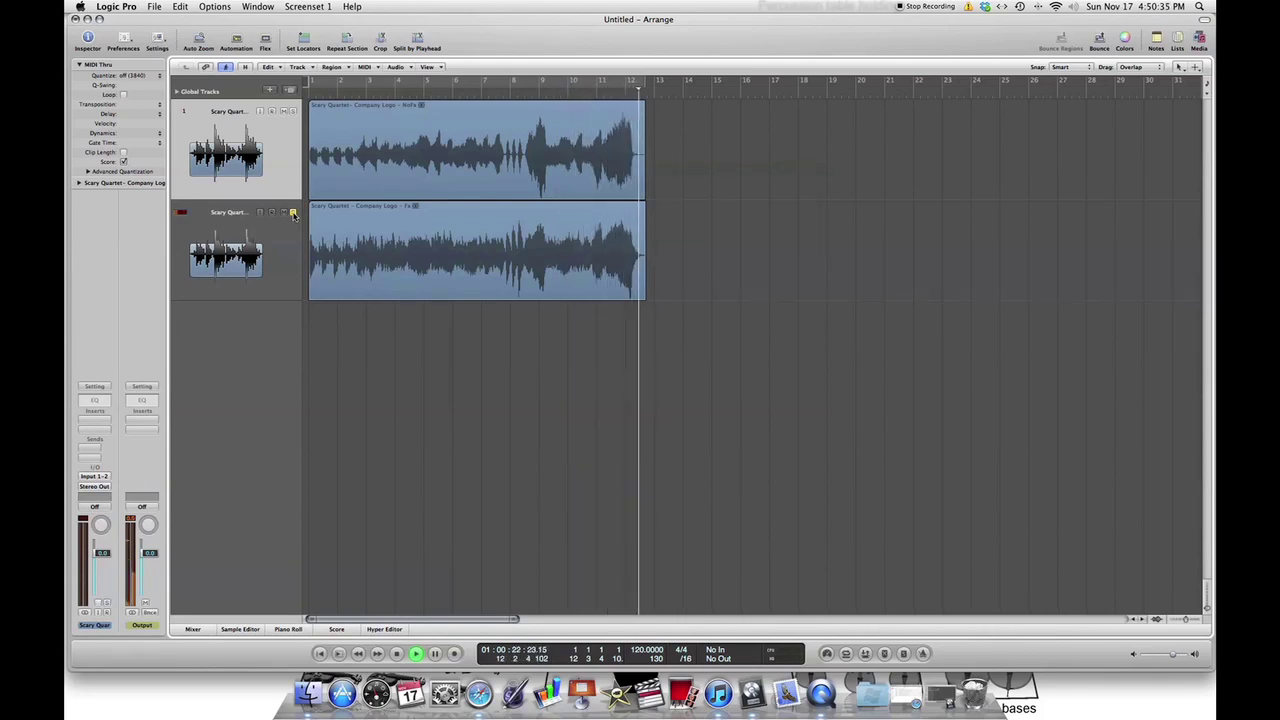
key("space")
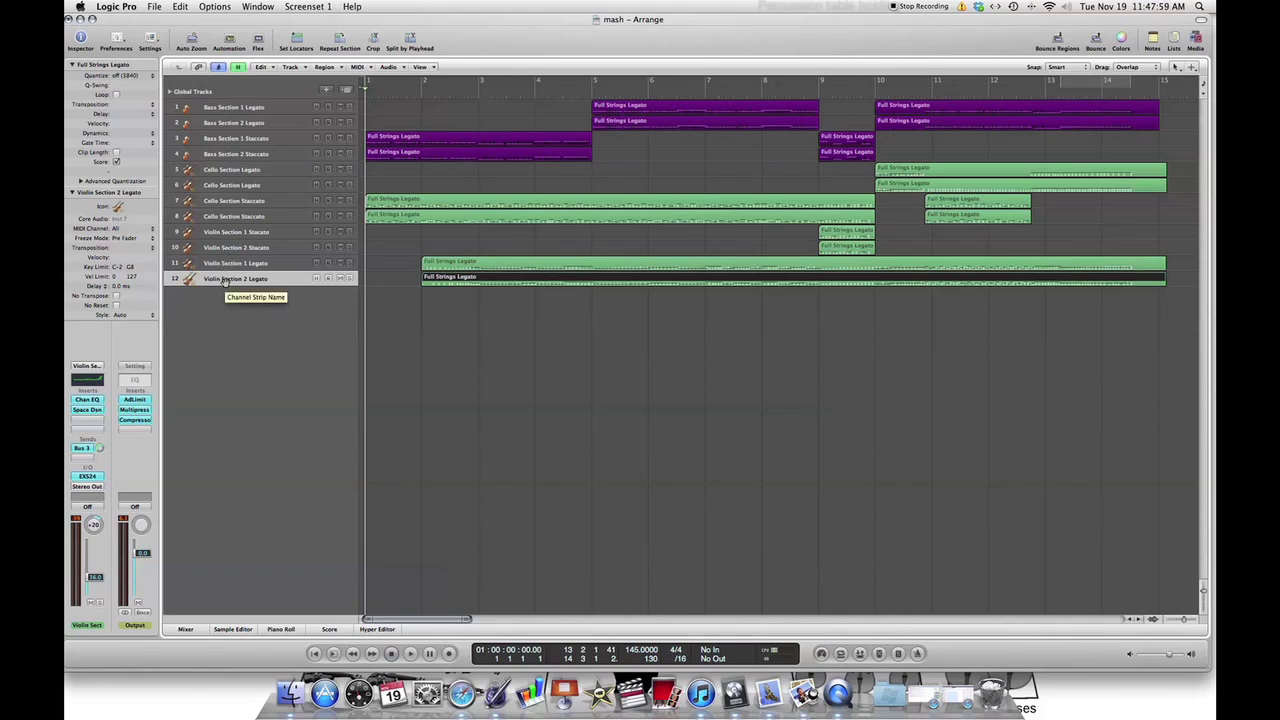
Step: Open the Violin Section 2 Legato region's notes in the Piano Roll
double_click(438, 280)
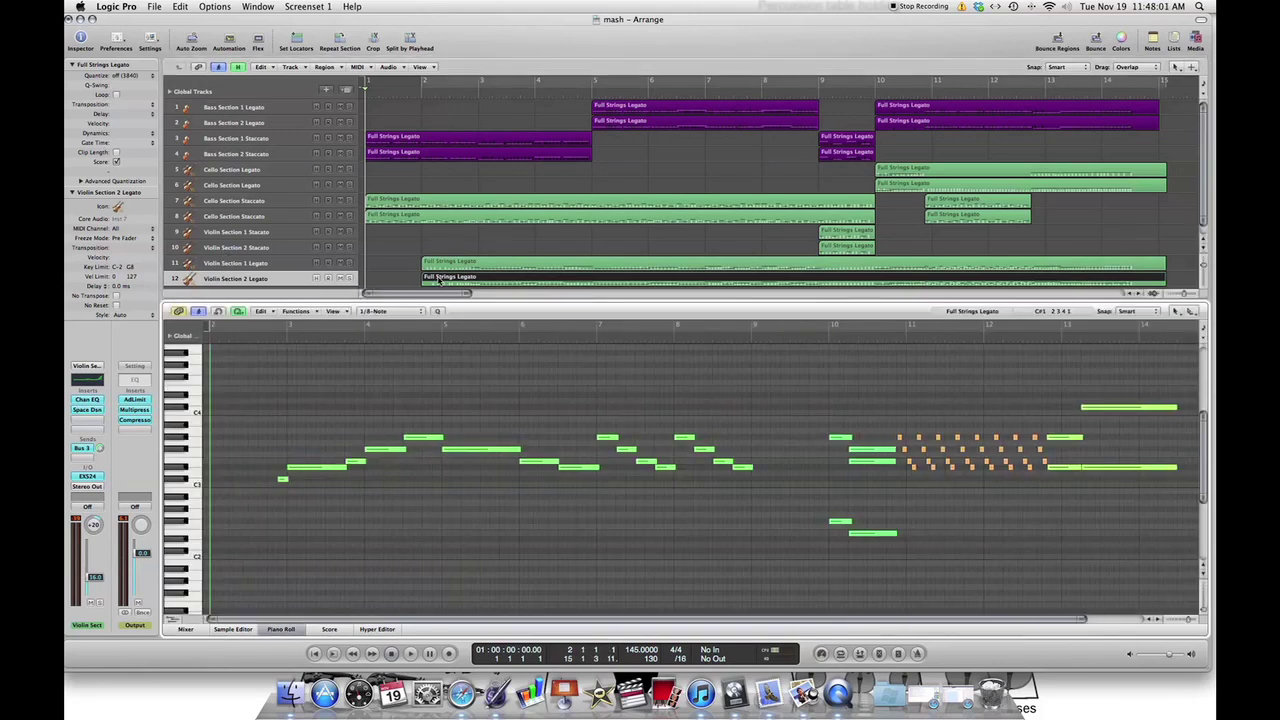
scroll(370, 484, "right", 3)
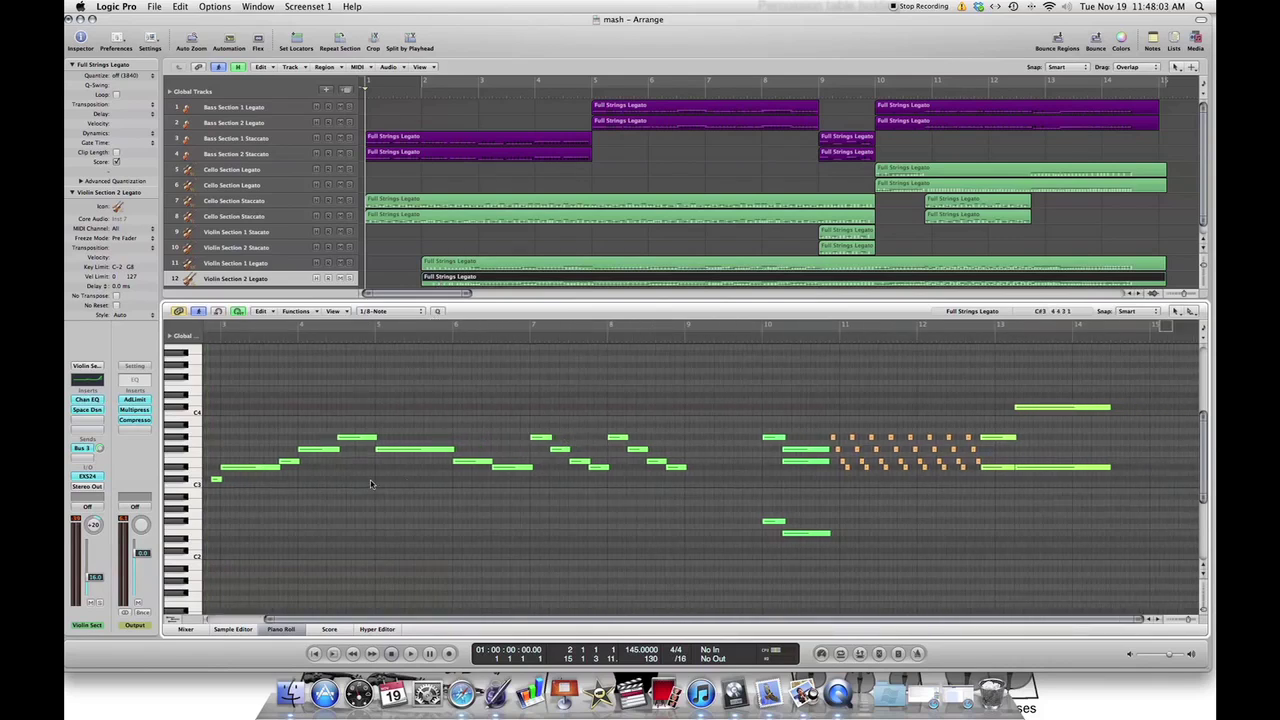
scroll(370, 484, "left", 1)
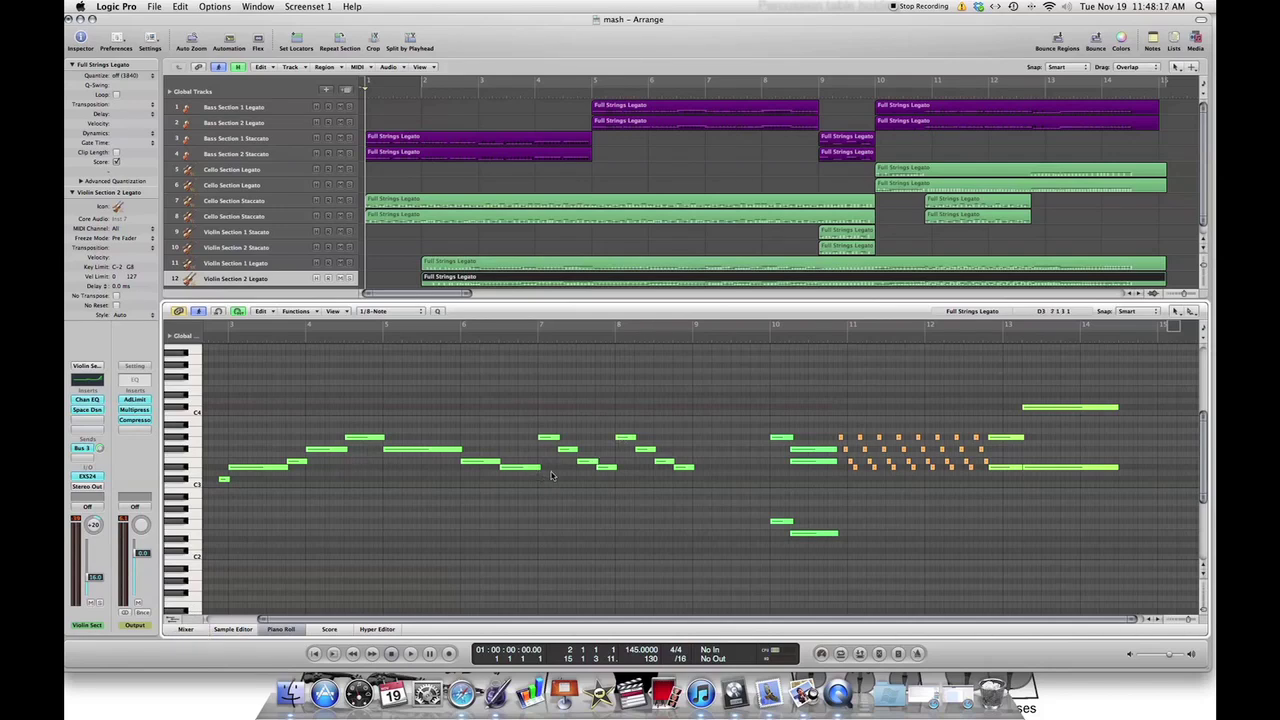
Step: Play the string arrangement, jumping the playhead ahead to about bar 12 and back near bar 2
key("space")
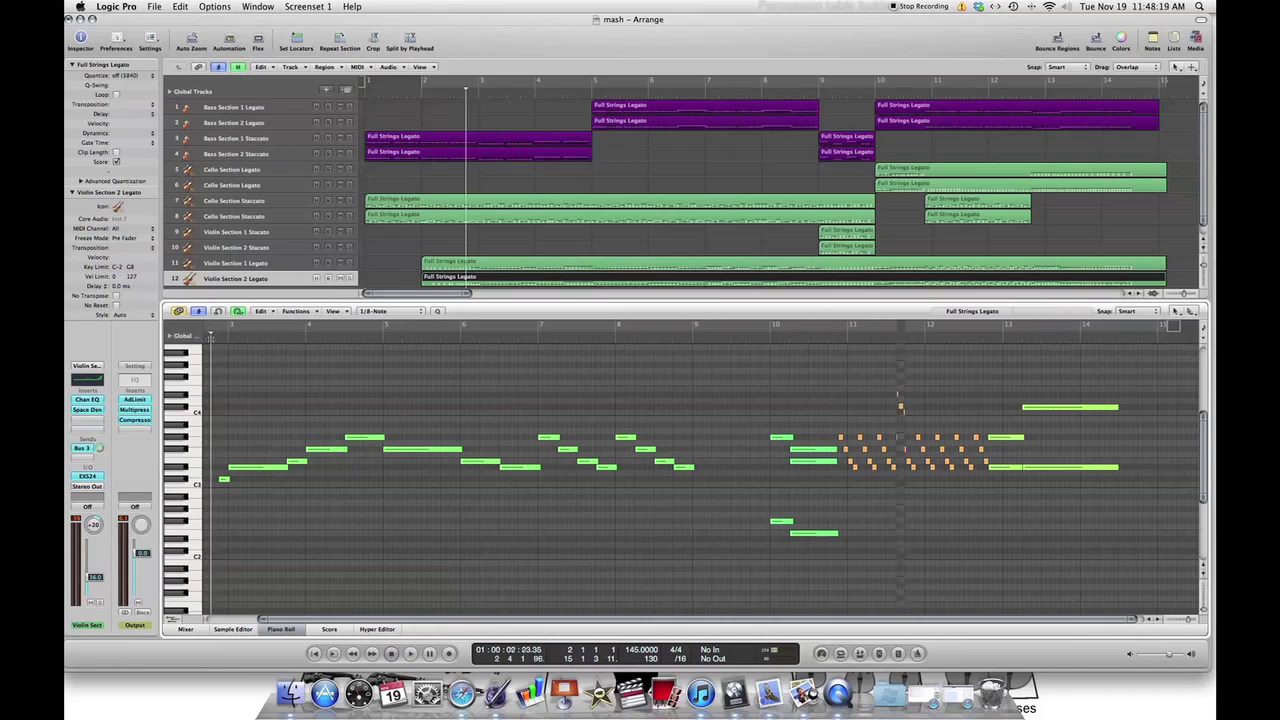
key("space")
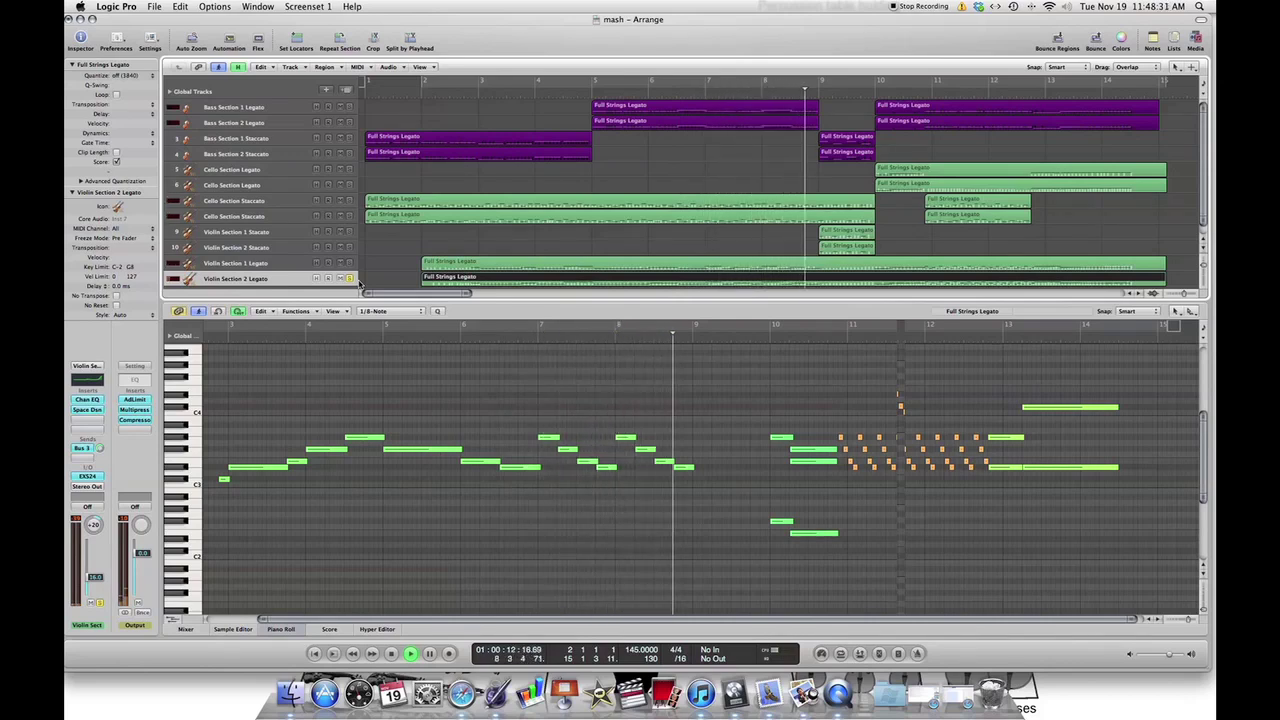
scroll(360, 283, "right", 3)
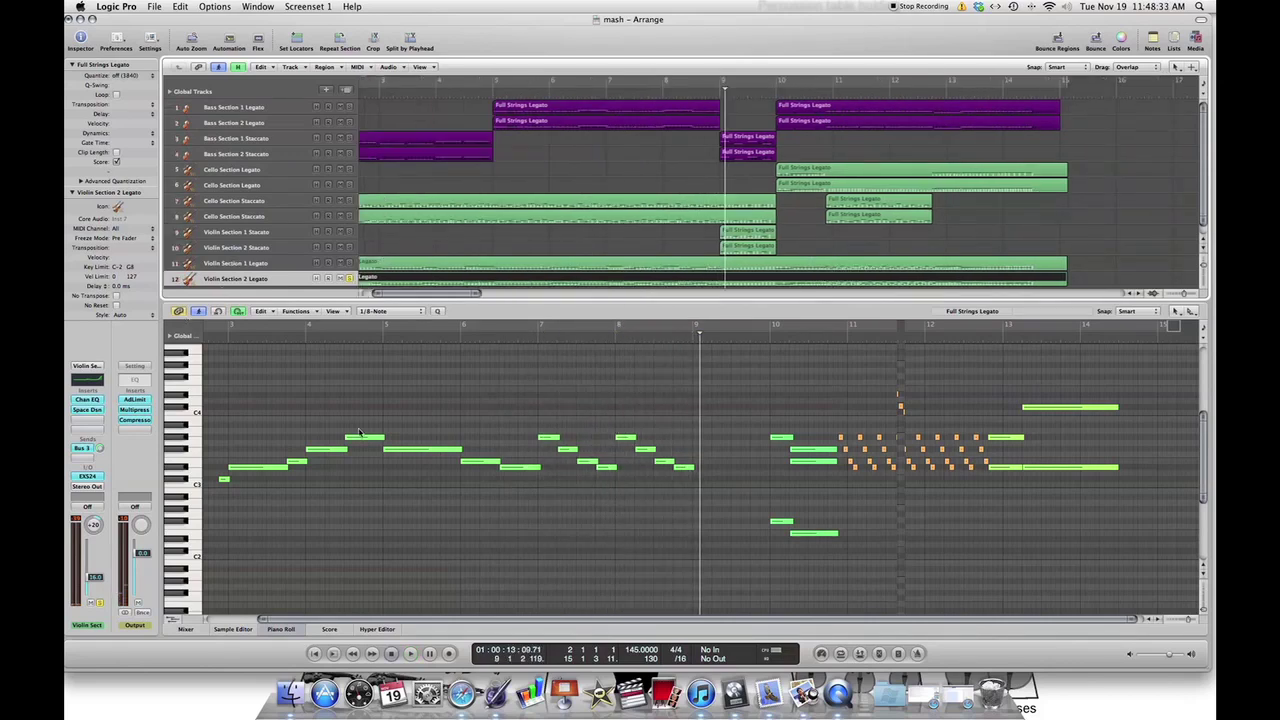
scroll(400, 449, "left", 2)
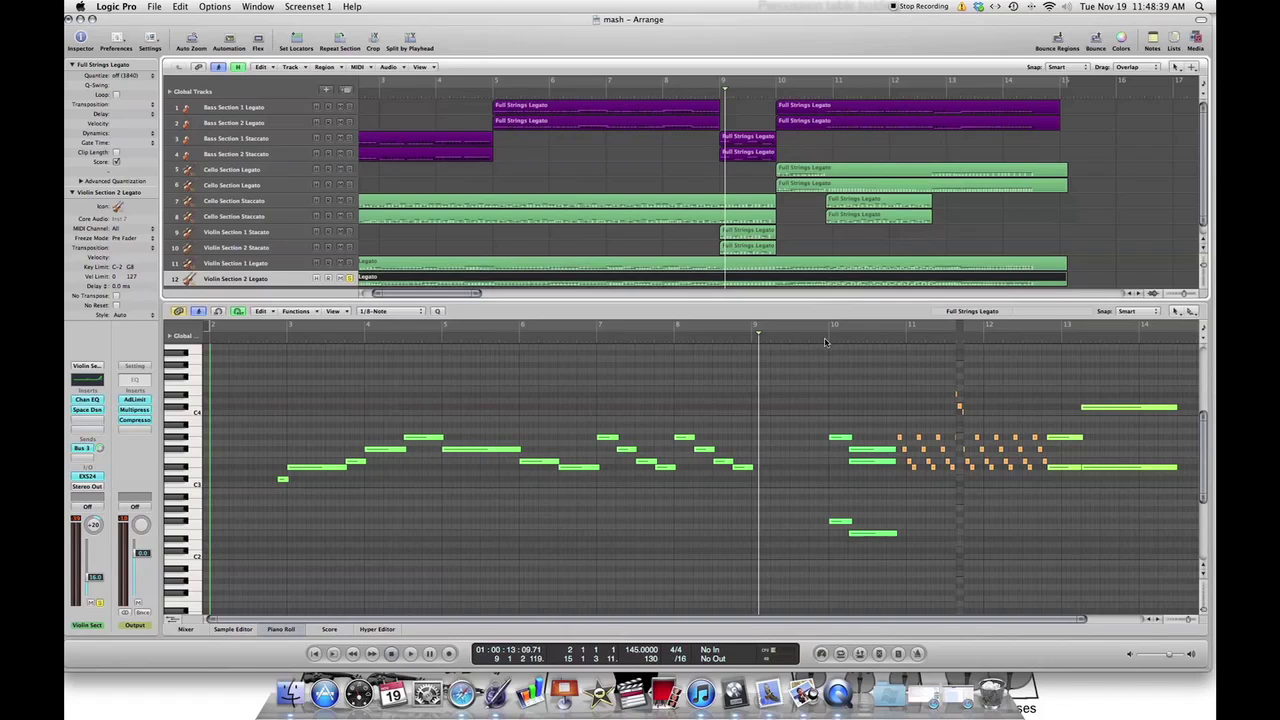
key("space")
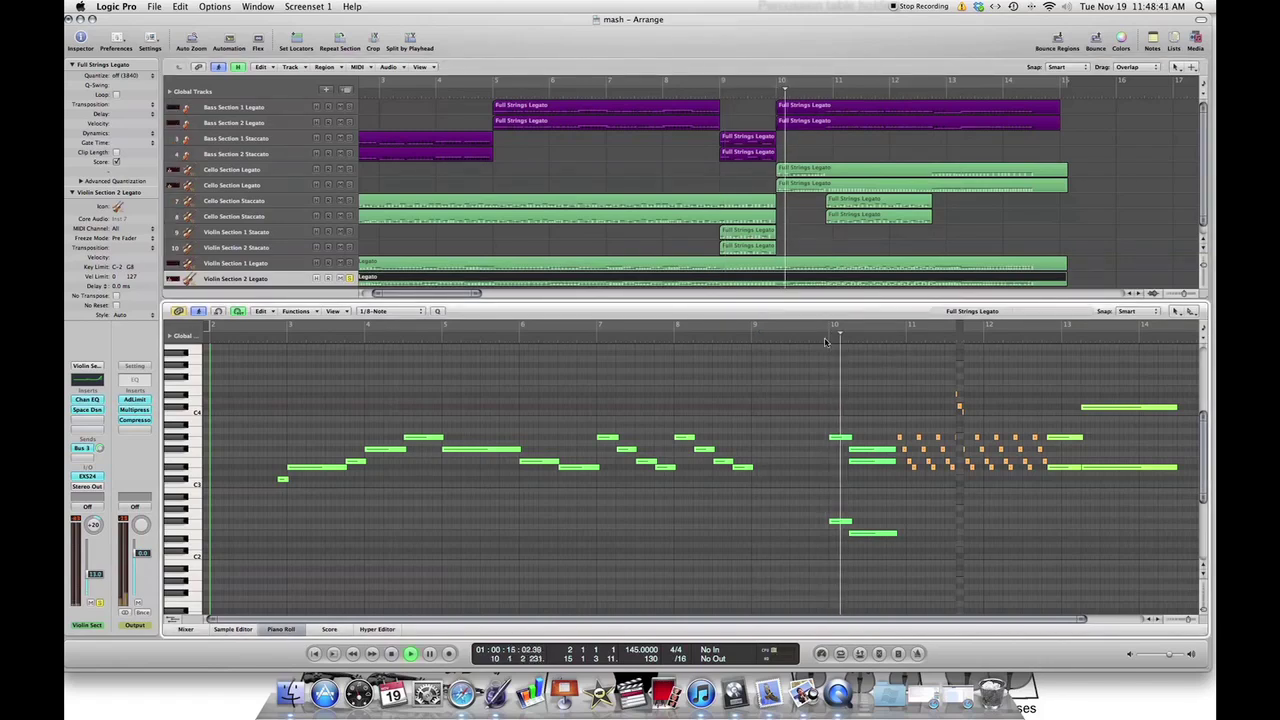
left_click(1042, 338)
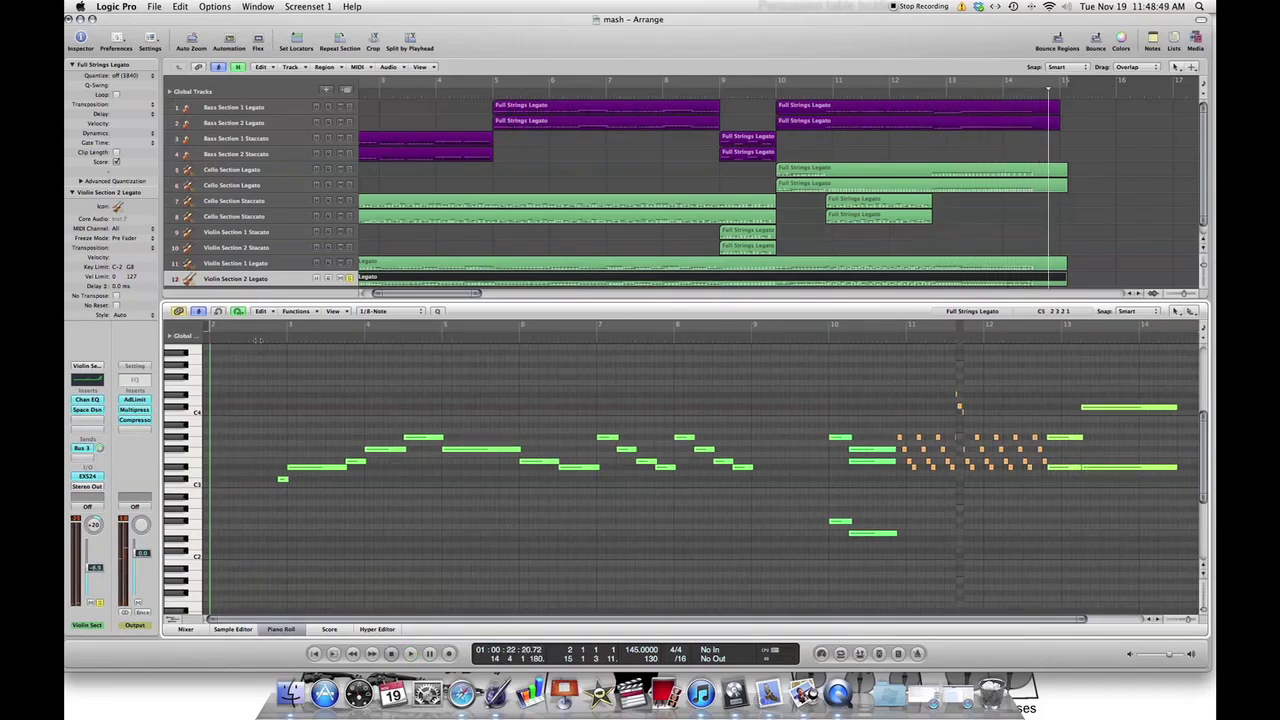
left_click(258, 340)
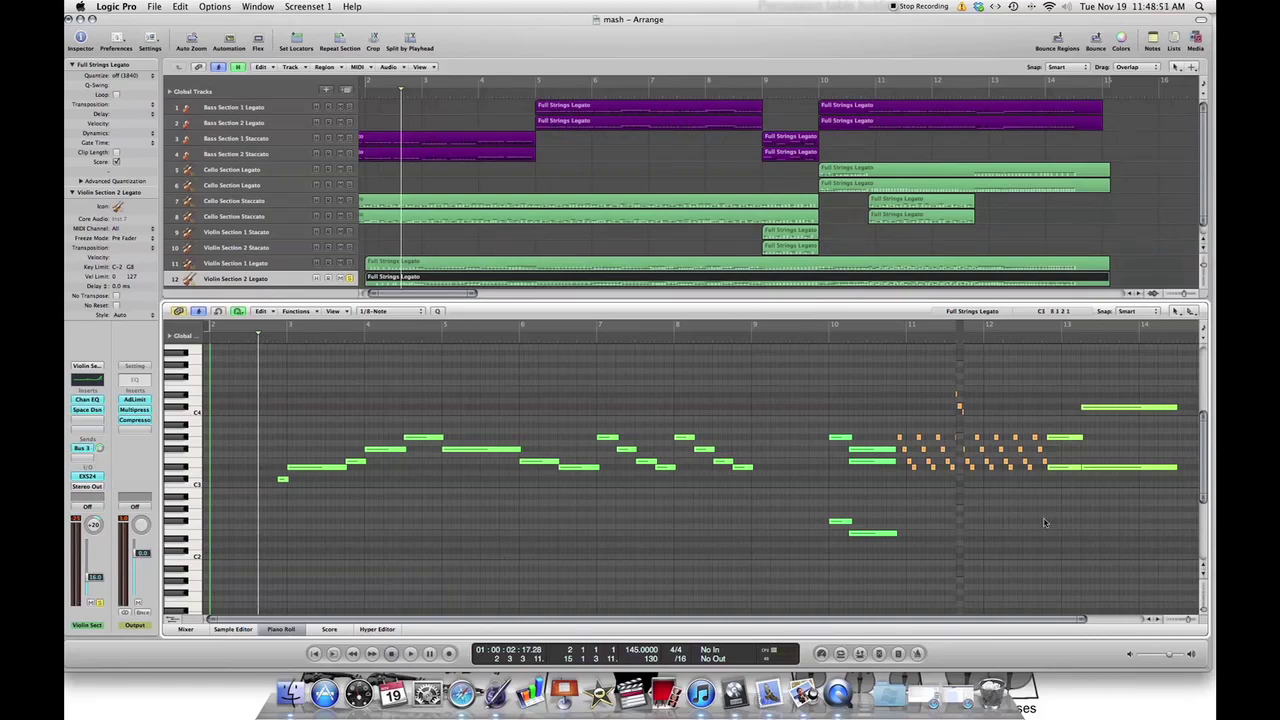
Step: Zoom the violin notes taller and wider, select the opening long note, then zoom out to show more bars
left_click(1204, 614)
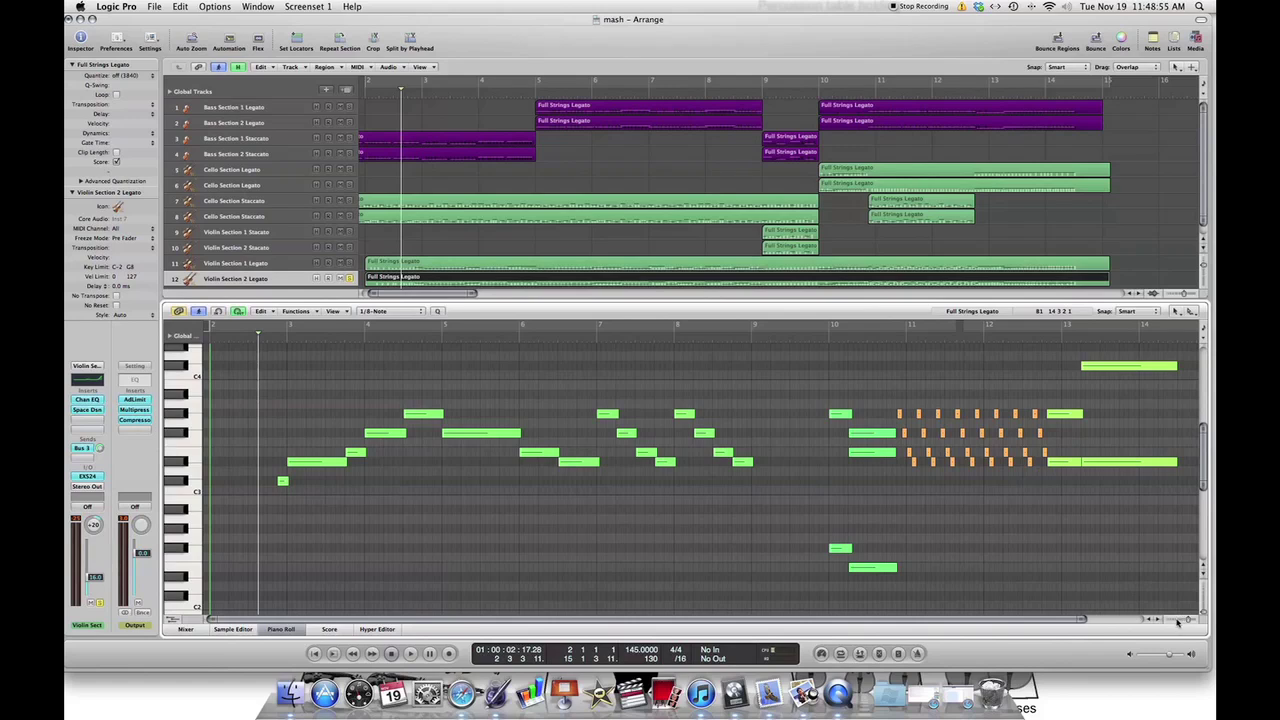
left_click_drag(1186, 620, 1190, 618)
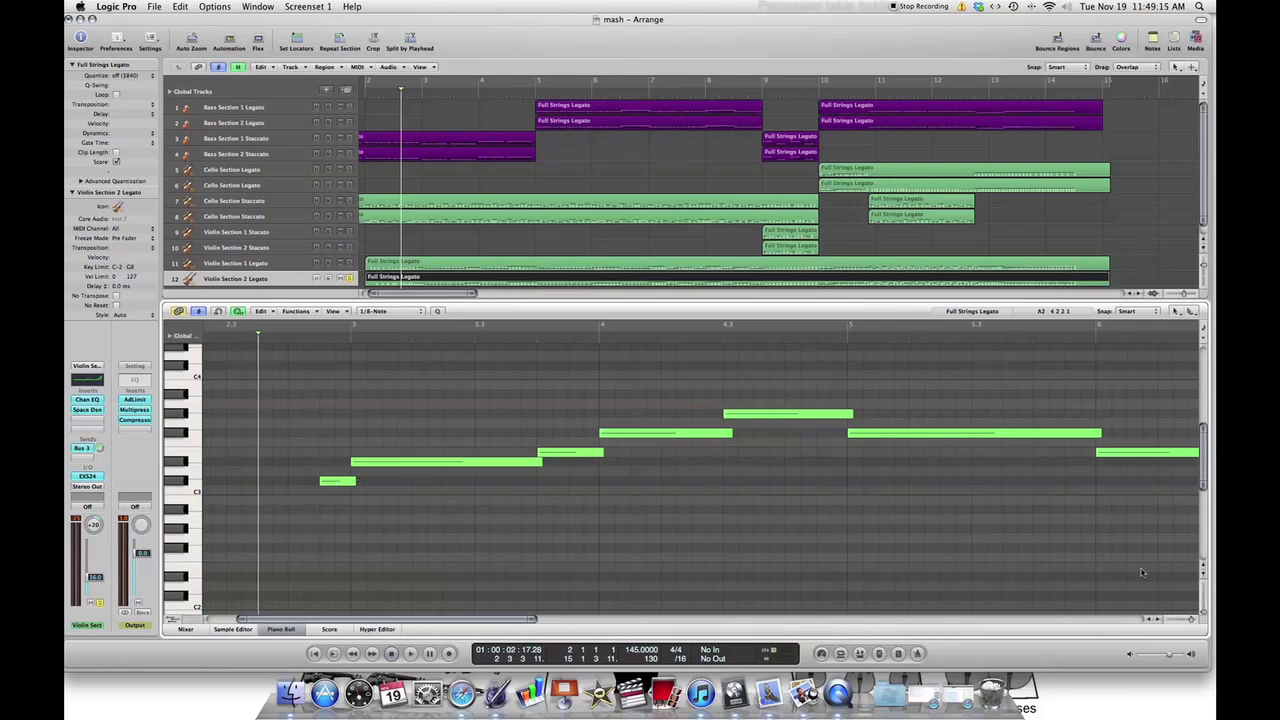
left_click(489, 463)
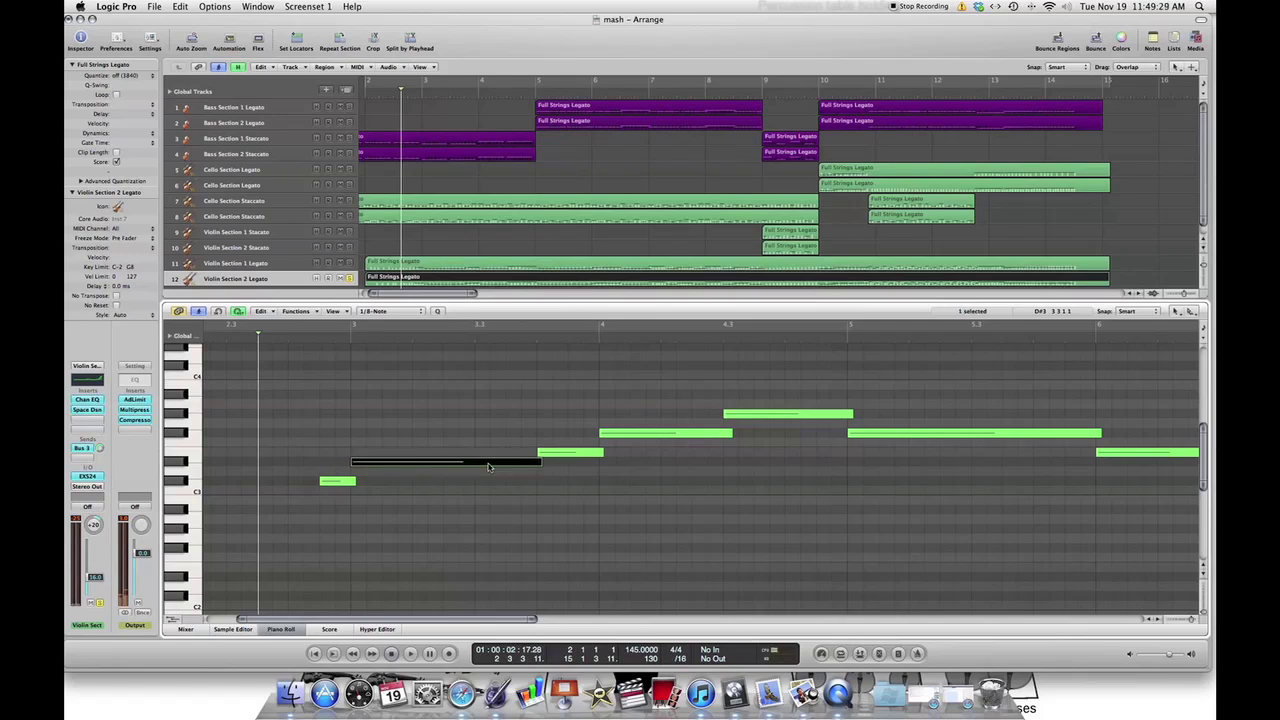
left_click(1190, 620)
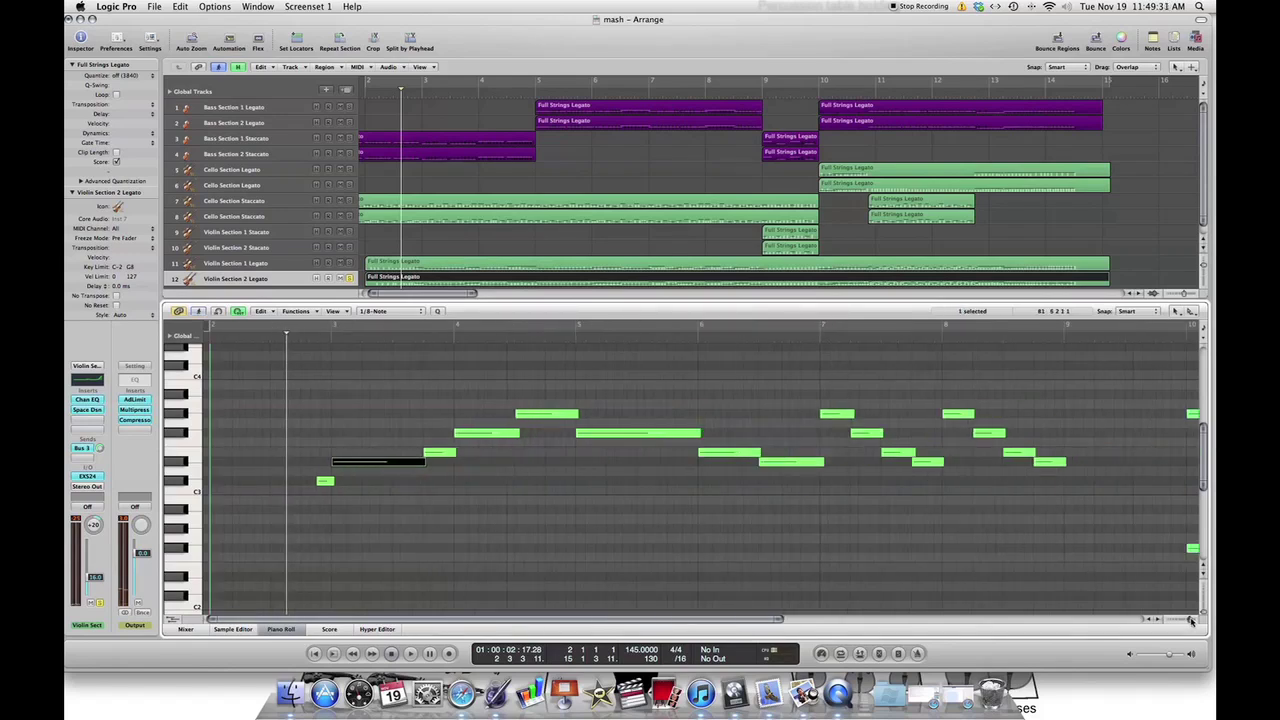
left_click(1190, 620)
left_click(1190, 620)
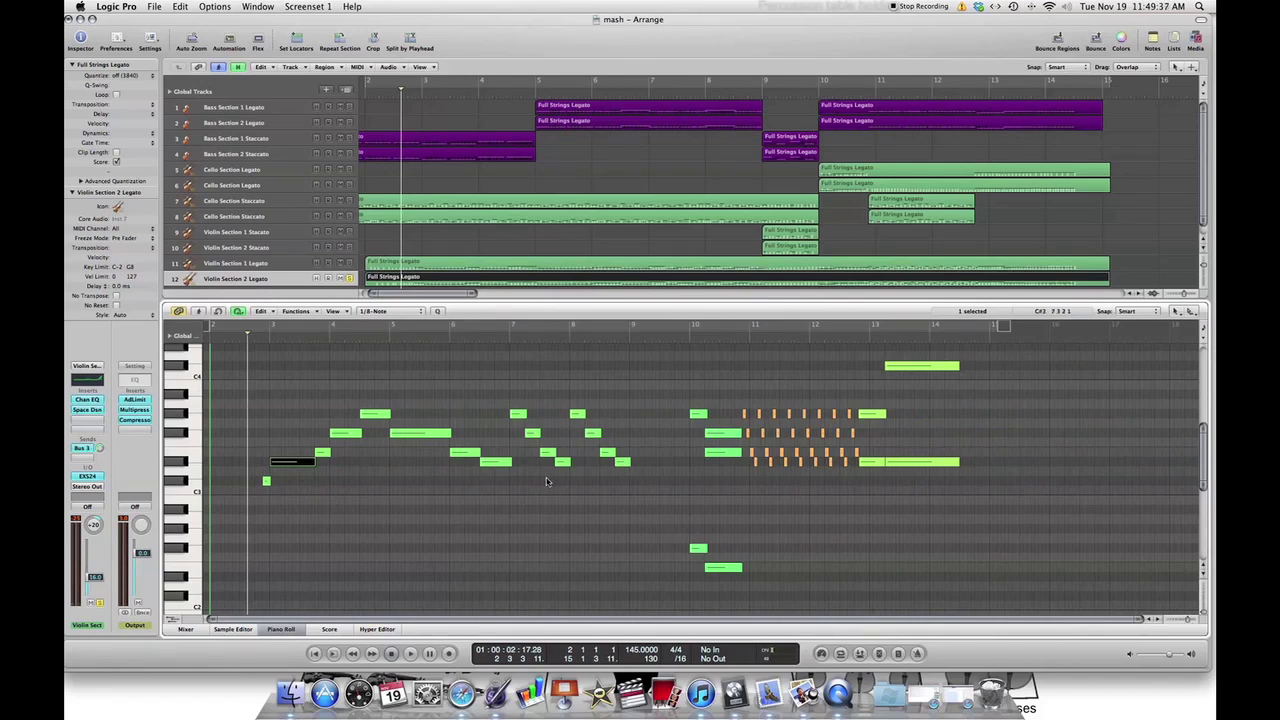
Step: Quantize the opening-phrase notes to 1/8-Note, then deselect them
left_click_drag(646, 504, 251, 412)
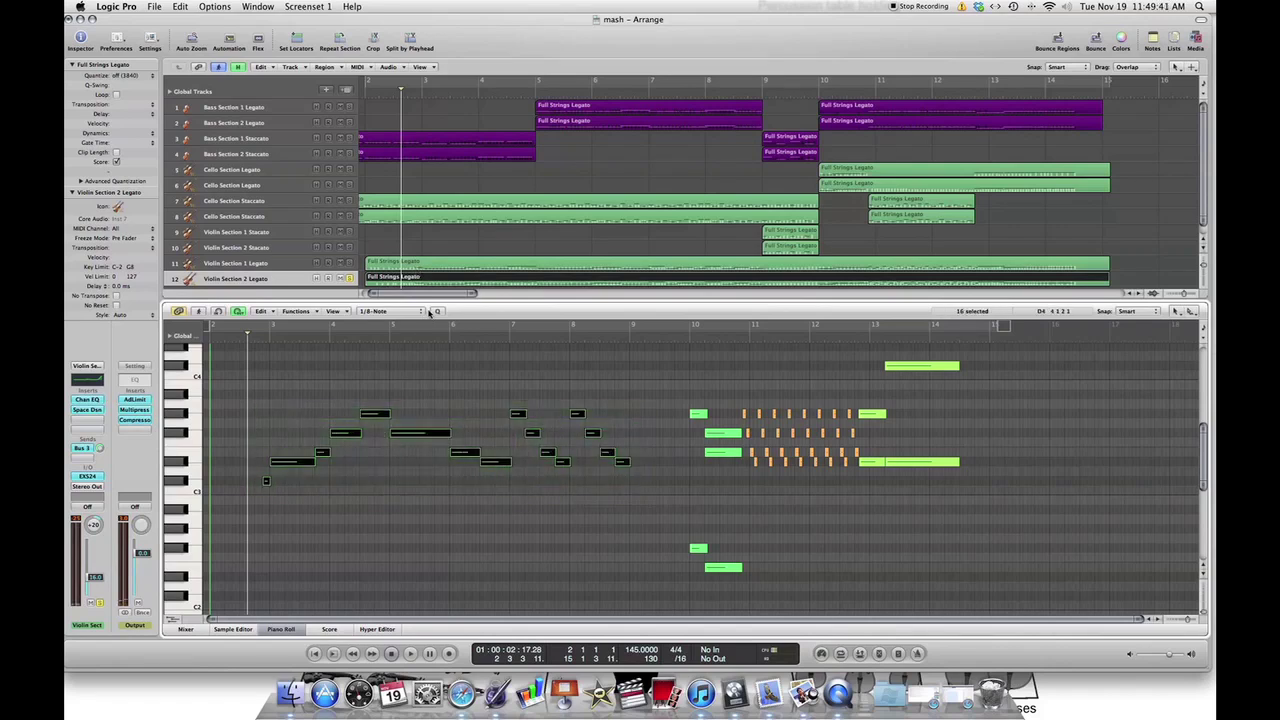
left_click(422, 312)
left_click(420, 312)
left_click(422, 375)
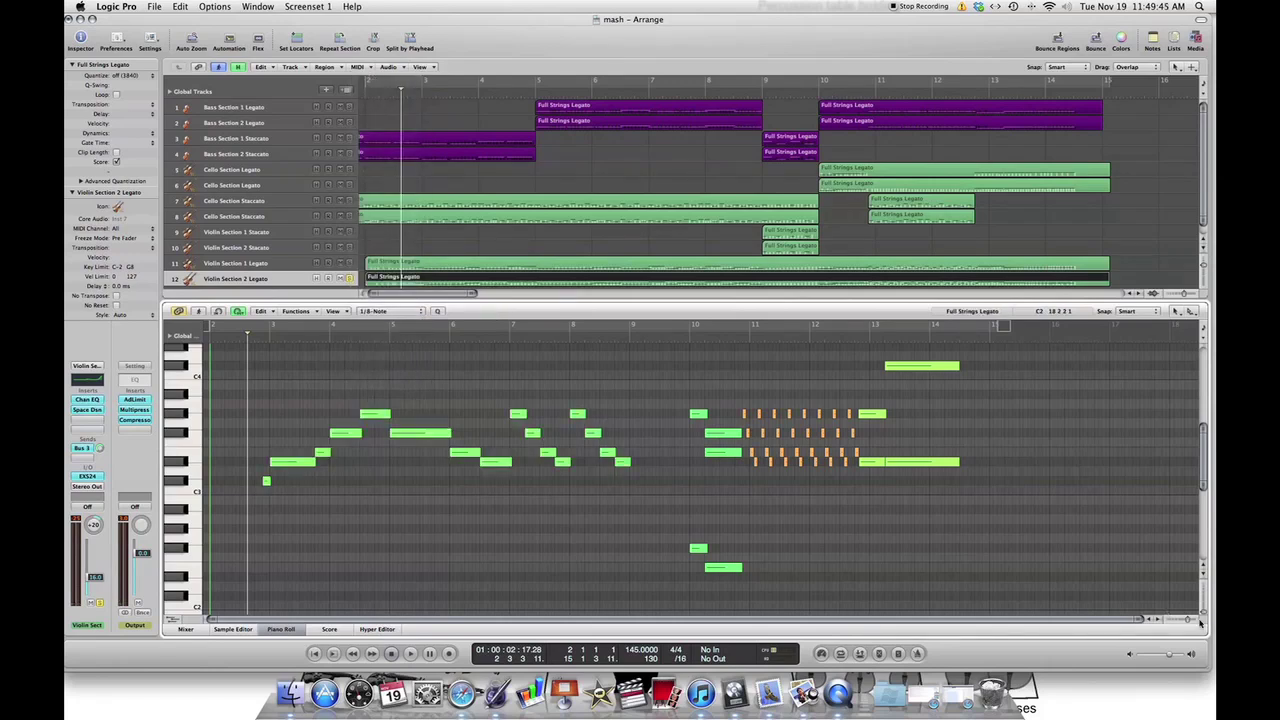
Step: Lengthen the first five notes so each slightly overlaps the next
left_click_drag(1190, 620, 1195, 619)
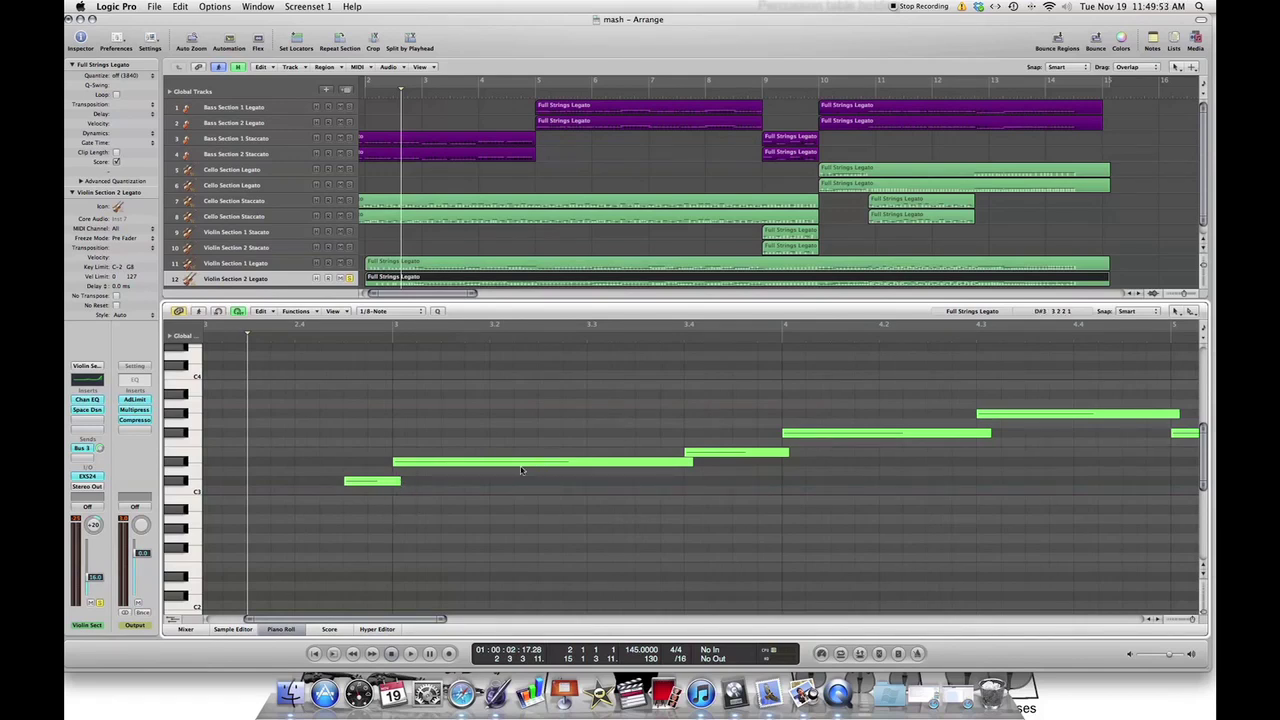
left_click_drag(363, 557, 1160, 405)
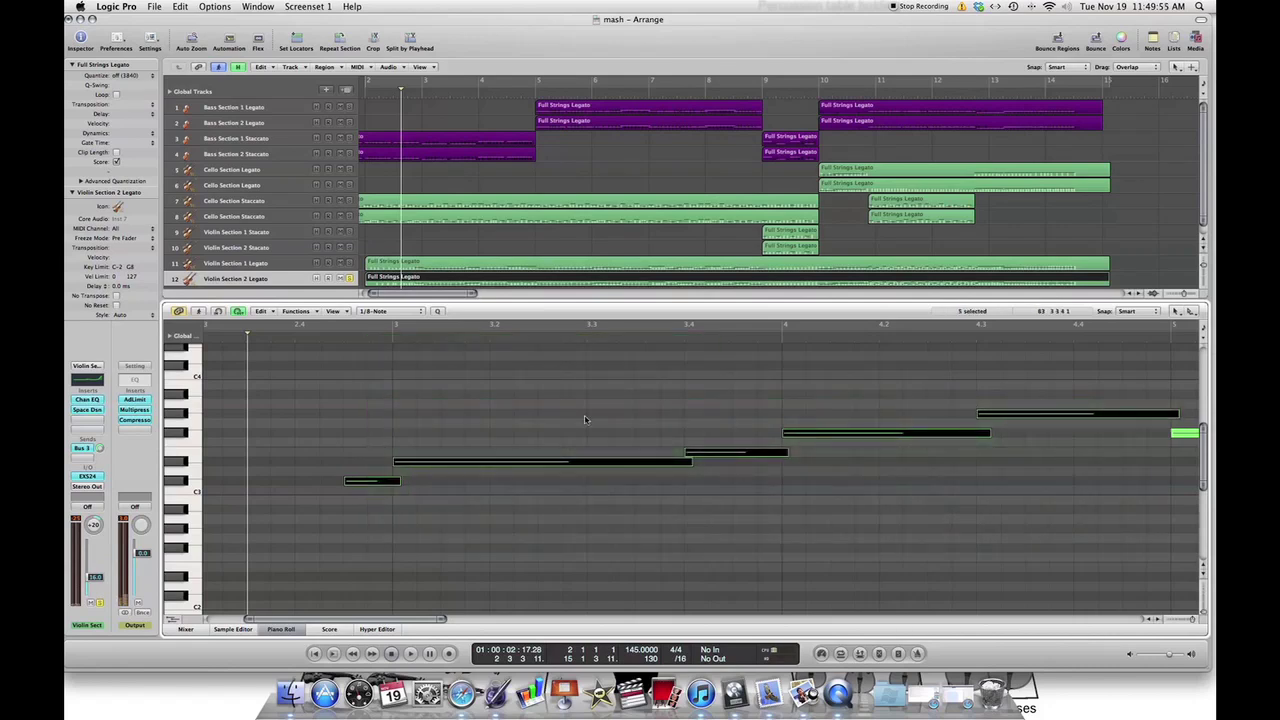
left_click_drag(398, 482, 390, 482)
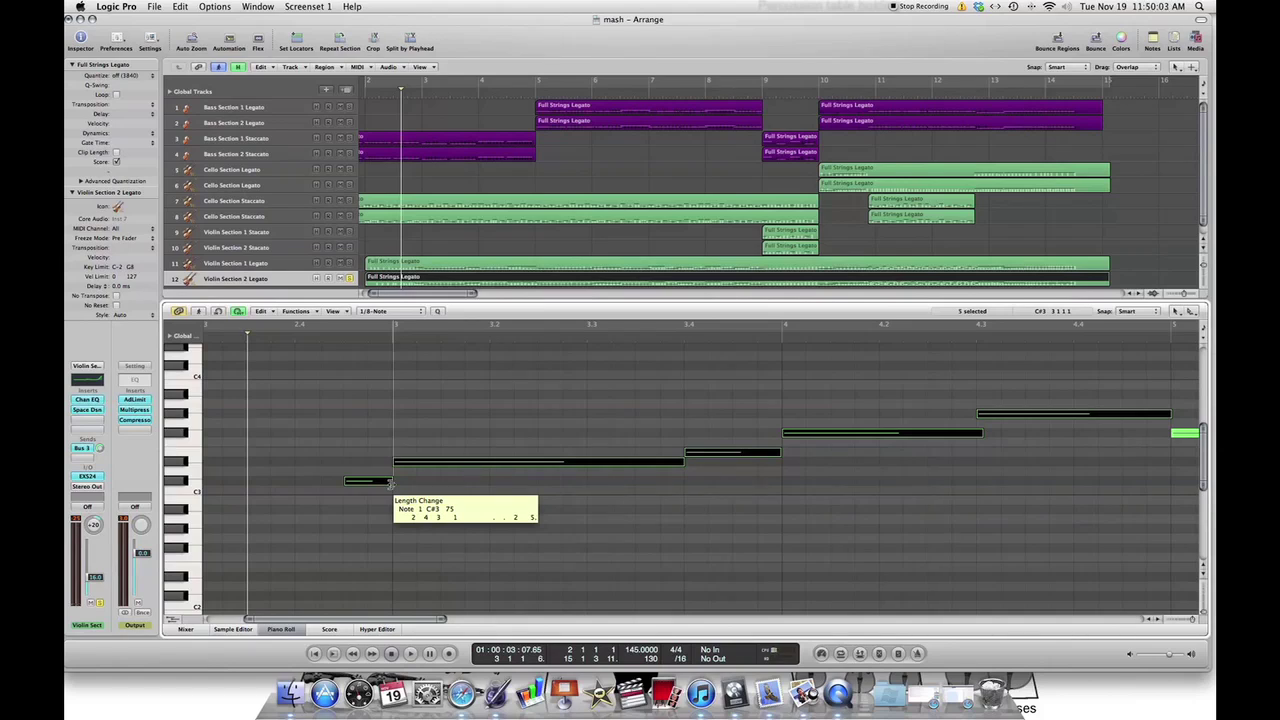
left_click_drag(391, 482, 397, 484)
left_click(365, 440)
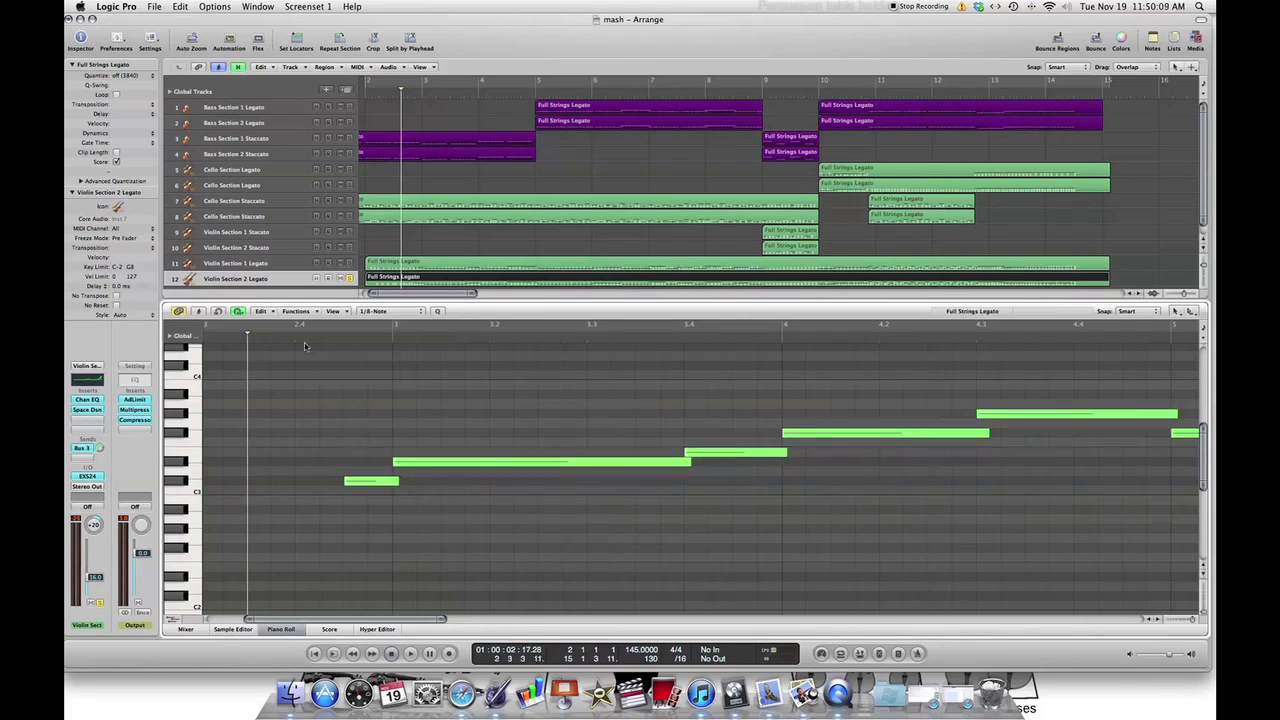
key("space")
key("space")
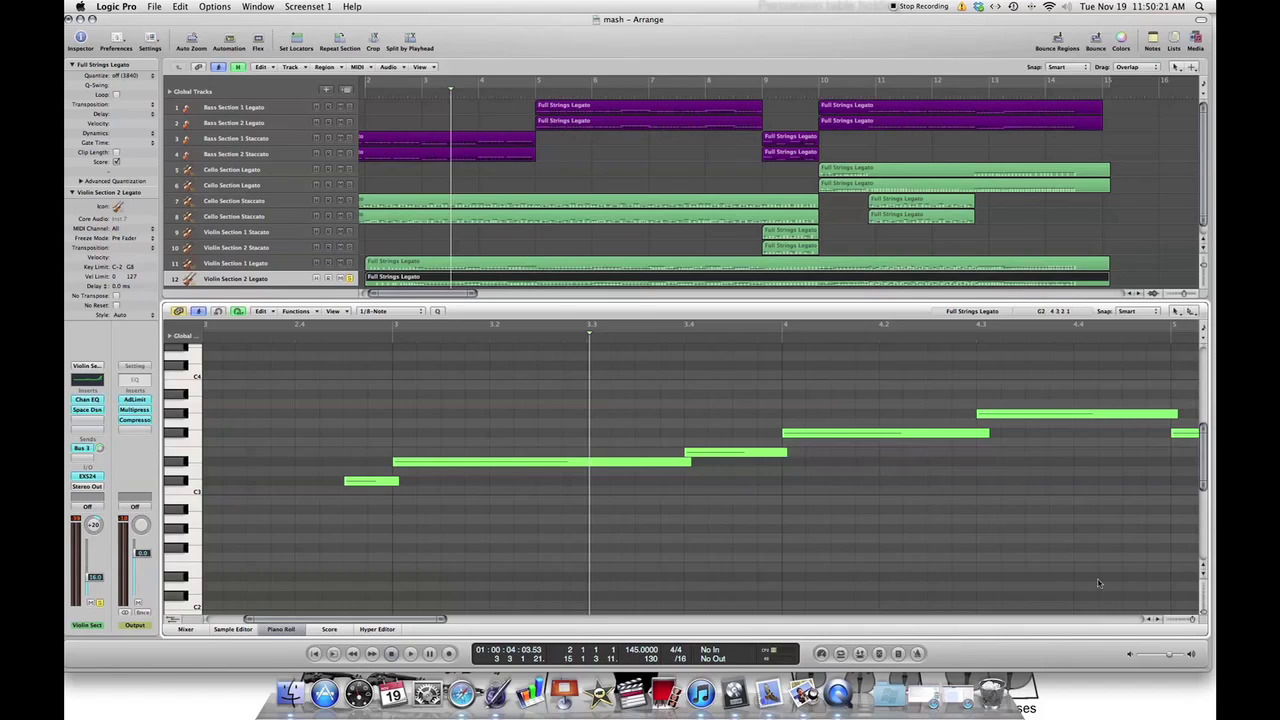
left_click_drag(1188, 621, 651, 541)
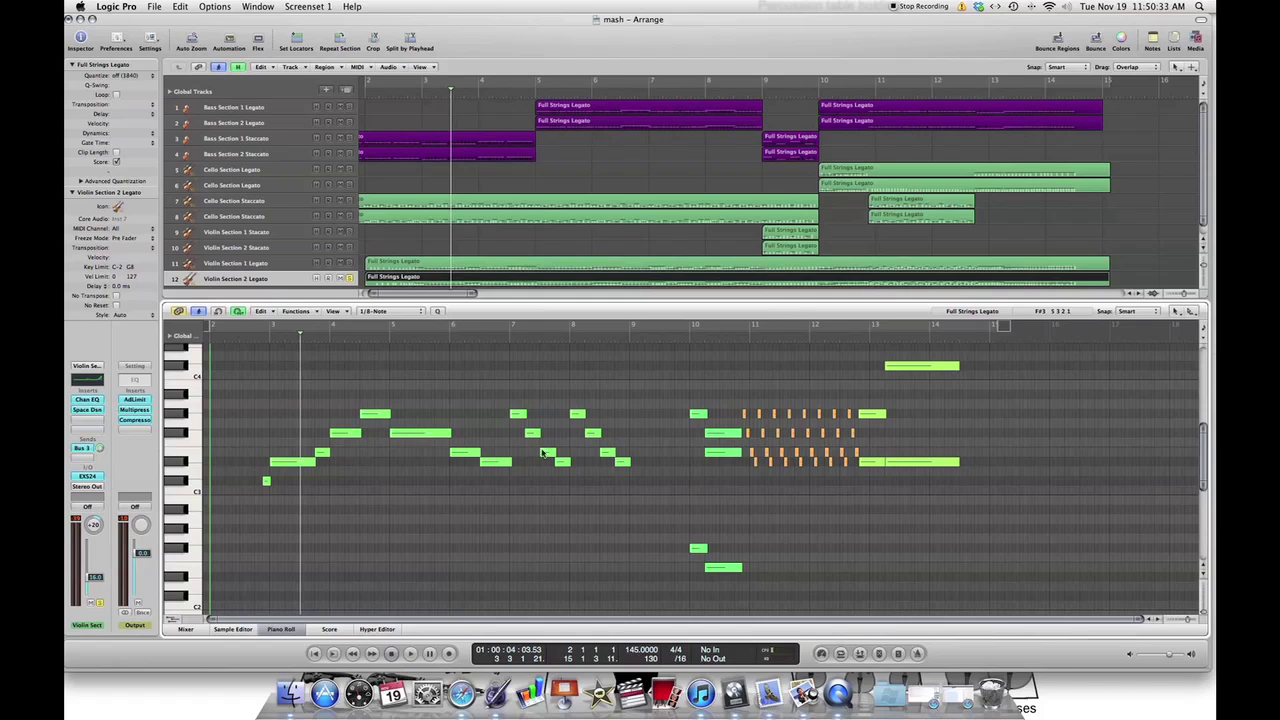
Step: Marquee-select the sixteen opening-phrase notes spanning bar 3 to bar 9
left_click_drag(634, 502, 254, 392)
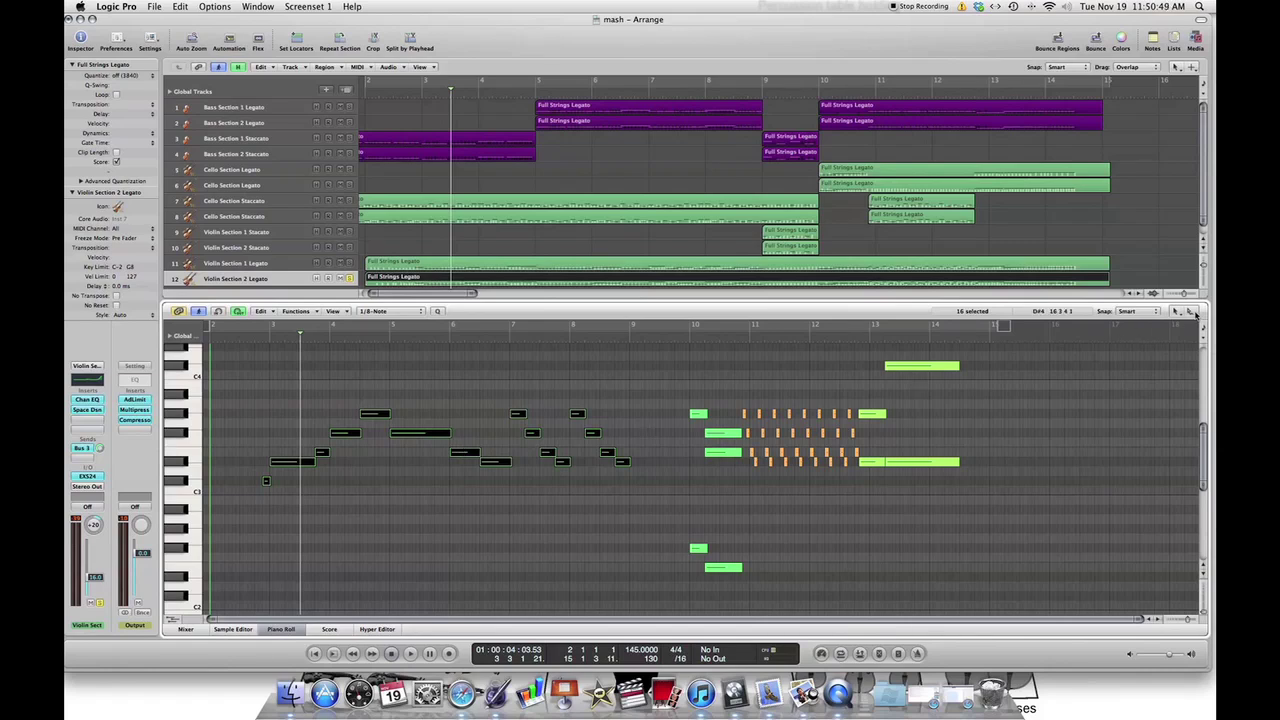
Step: Assign the Velocity Tool as the Piano Roll's Command-click tool, keeping Pointer as the main tool
left_click(1191, 312)
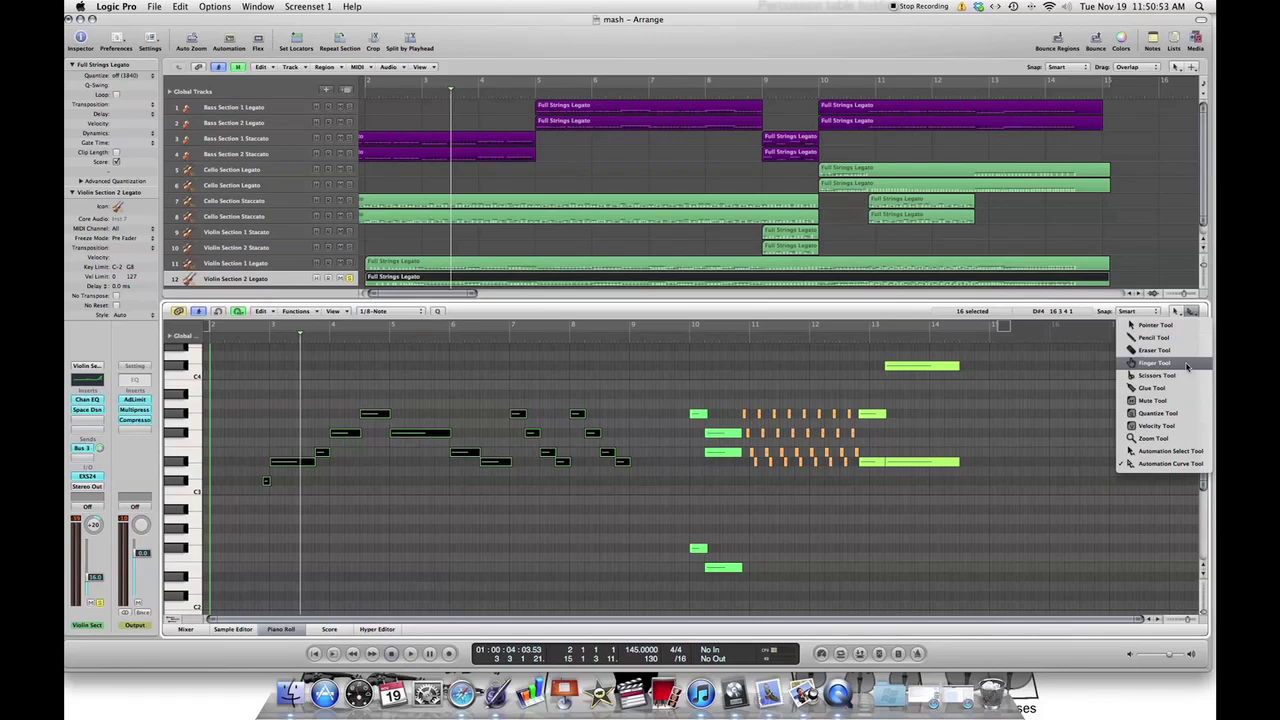
left_click(1149, 430)
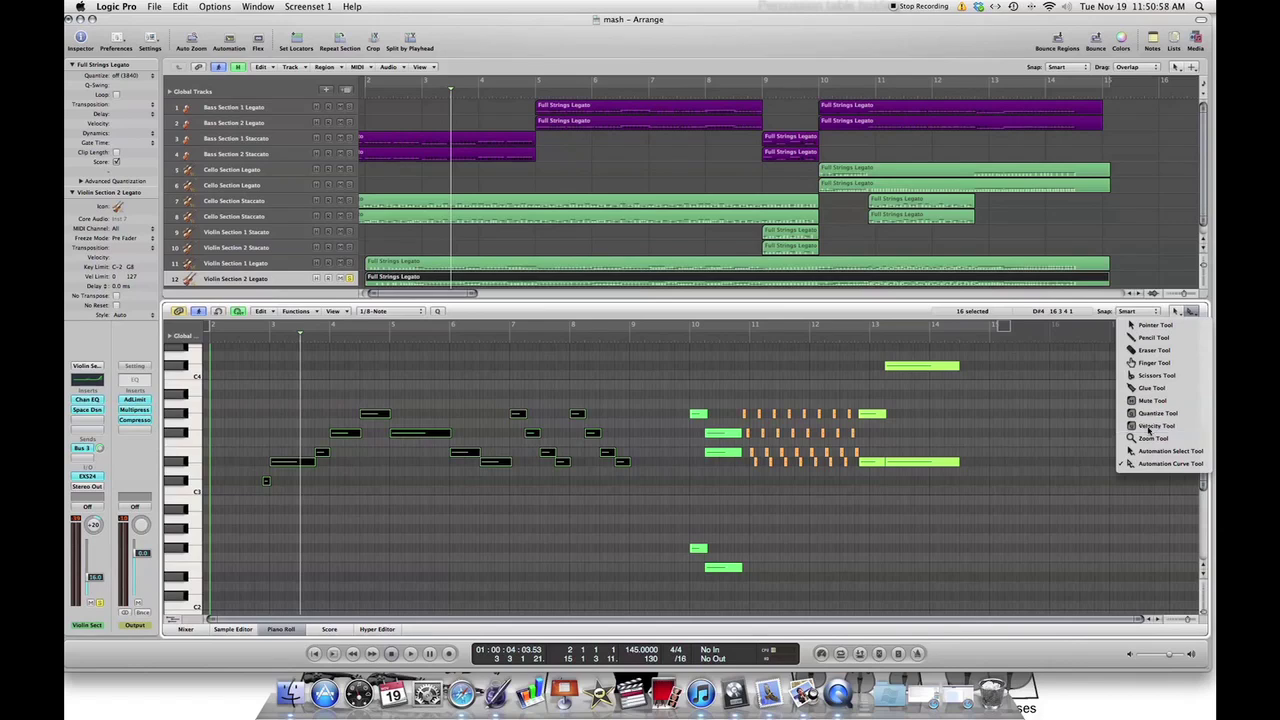
left_click(1190, 312)
left_click(1176, 311)
left_click(1034, 374)
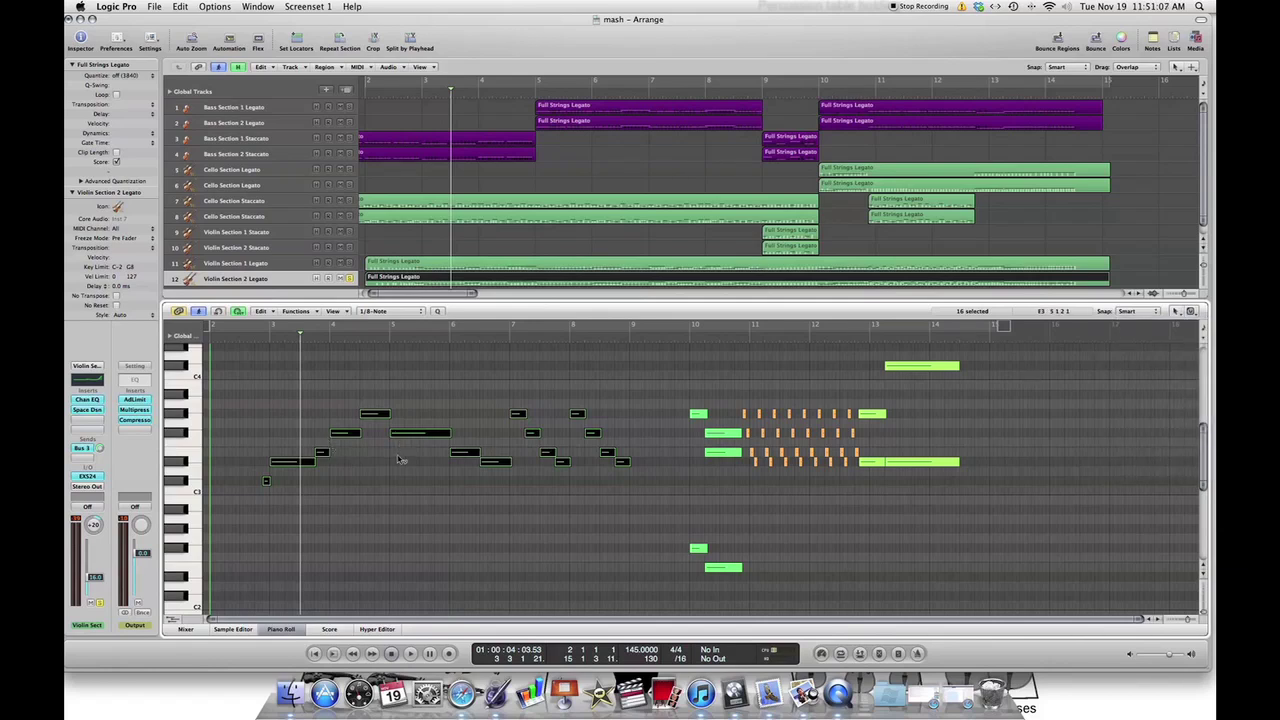
Step: Drag the selected notes' velocities lower, then deselect and check the first four notes' velocities up to F#3
left_click_drag(437, 434, 417, 413)
left_click(414, 466)
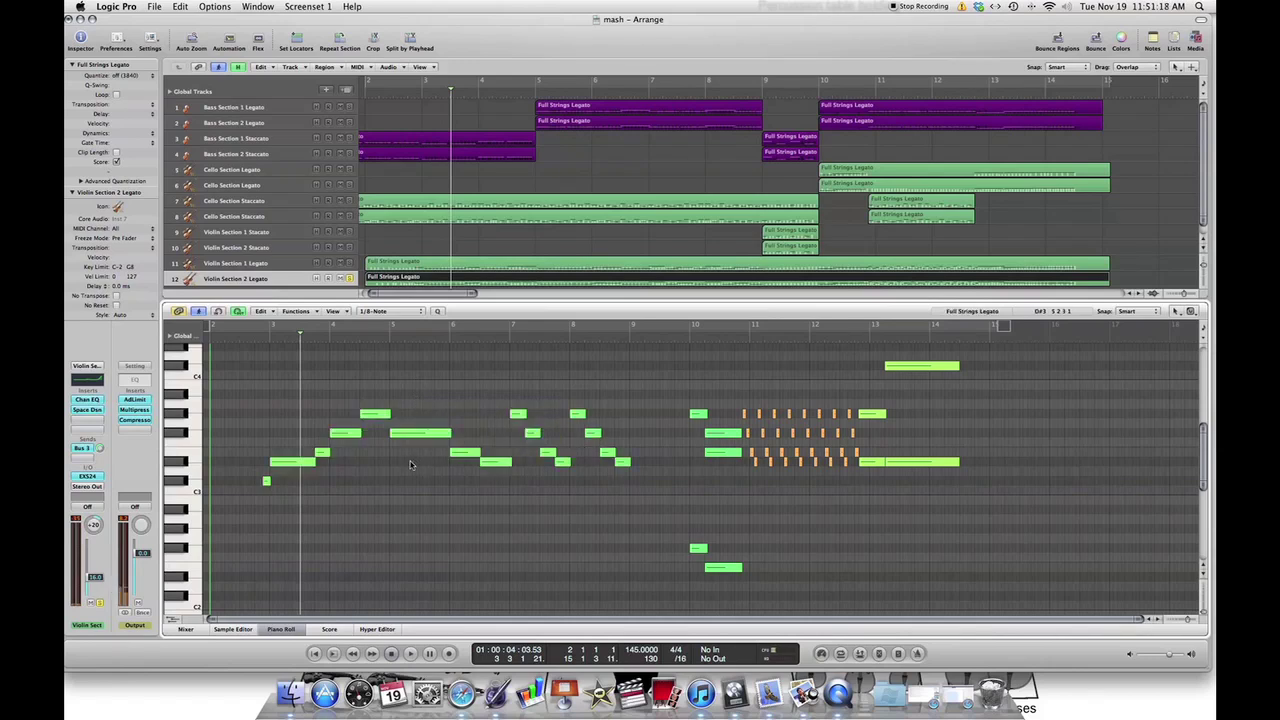
left_click(267, 483)
left_click(297, 462)
left_click(323, 454)
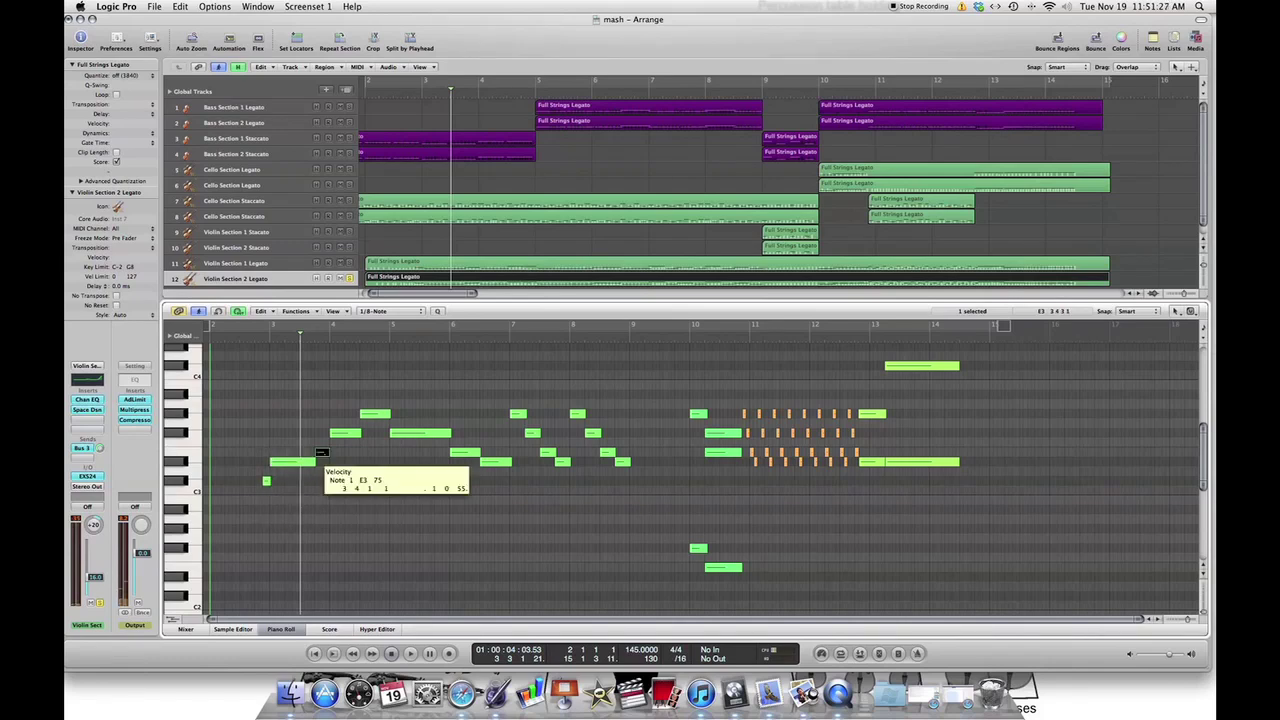
left_click(346, 434)
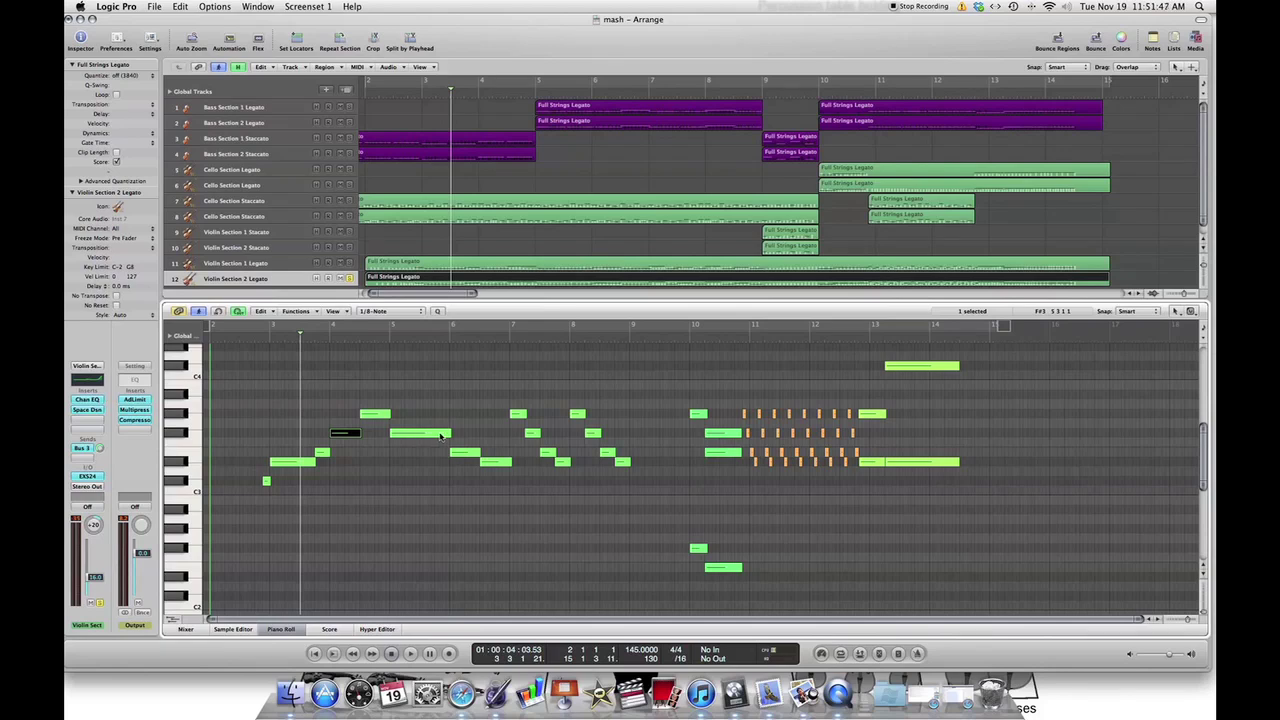
Step: Select the short note near bar 10 and start playback from bar 10
scroll(650, 435, "up", 1)
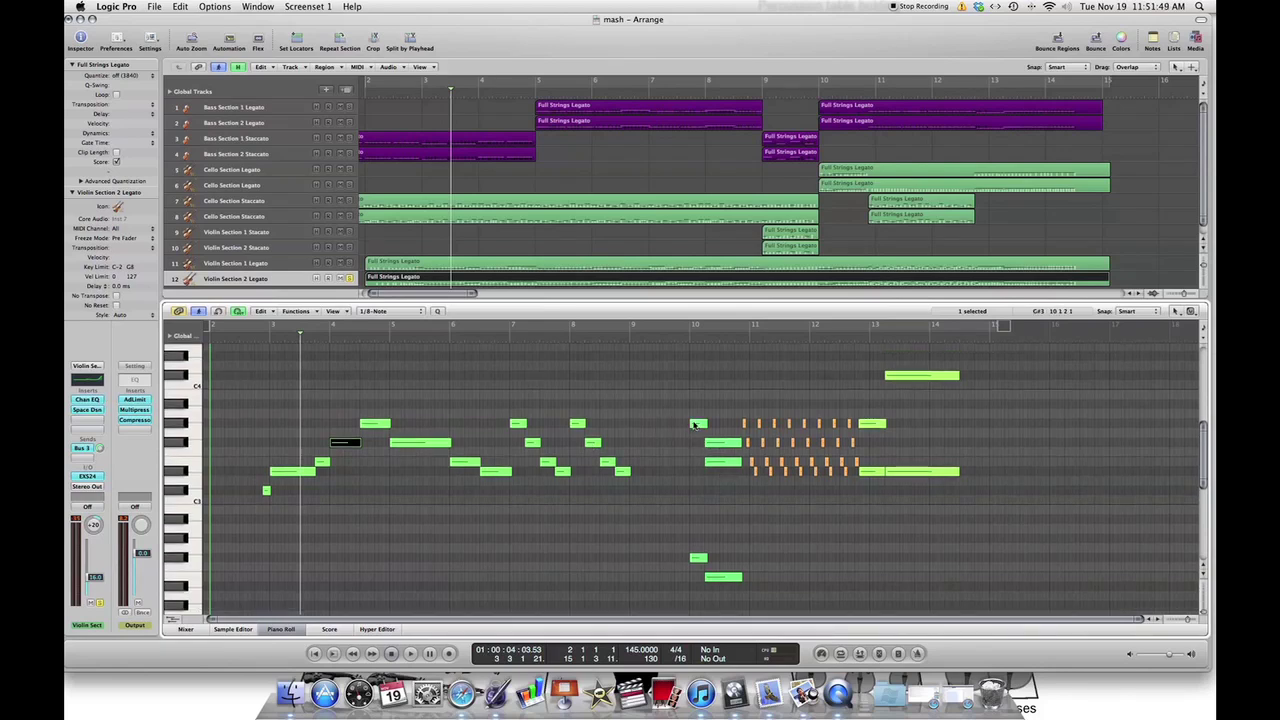
left_click(697, 424)
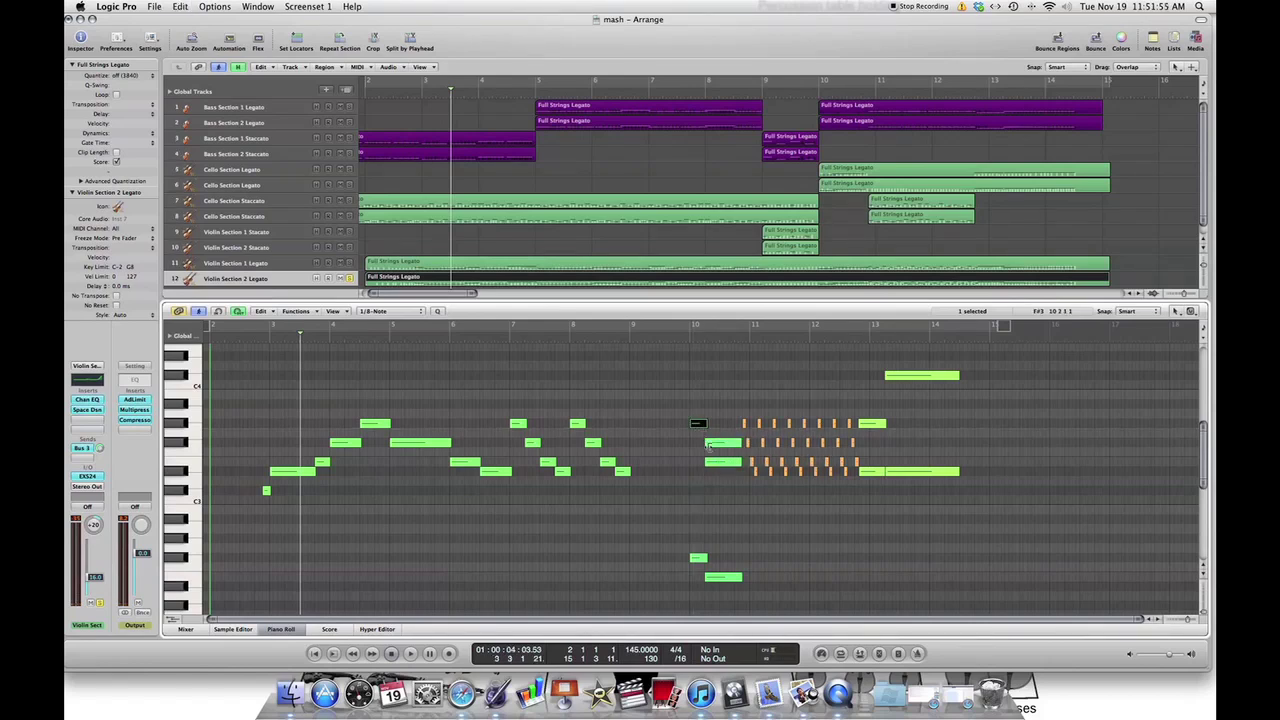
double_click(683, 343)
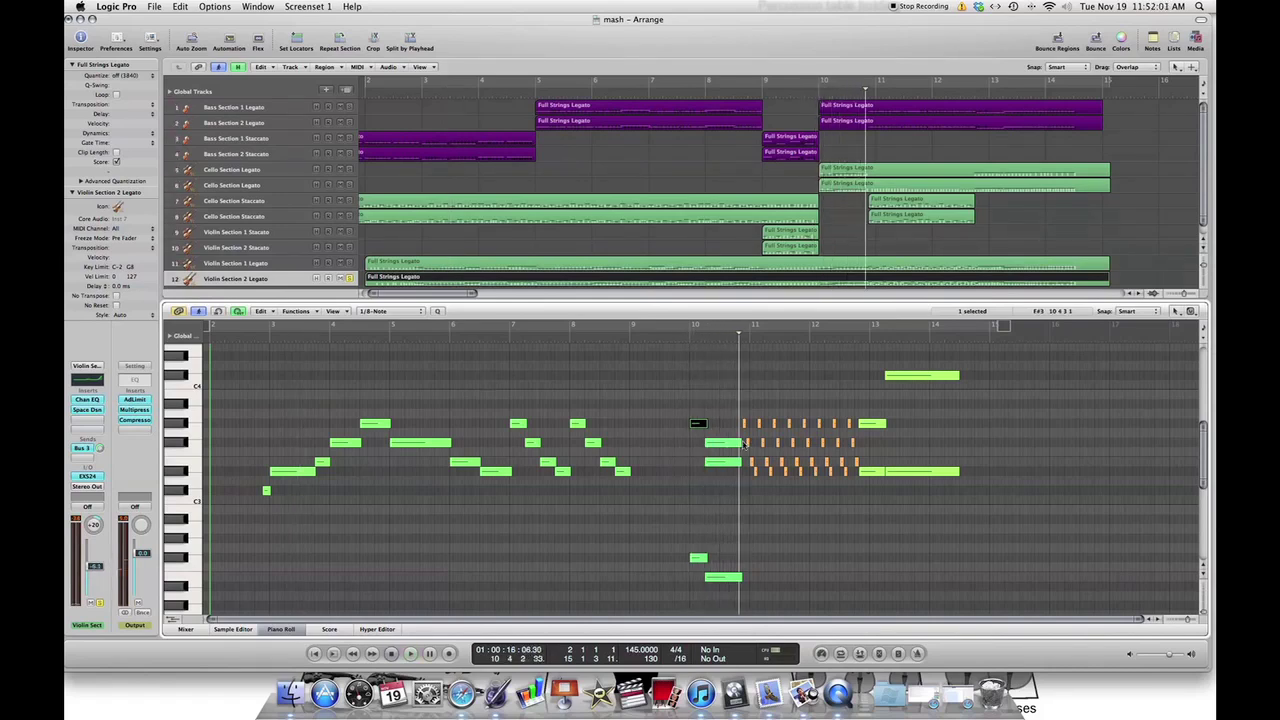
Step: Inspect the staccato notes after bar 10 and the final long notes, ending on the high note near bar 13
mouse_move(856, 486)
left_mouse_down()
mouse_move(840, 458)
mouse_move(746, 413)
left_mouse_up()
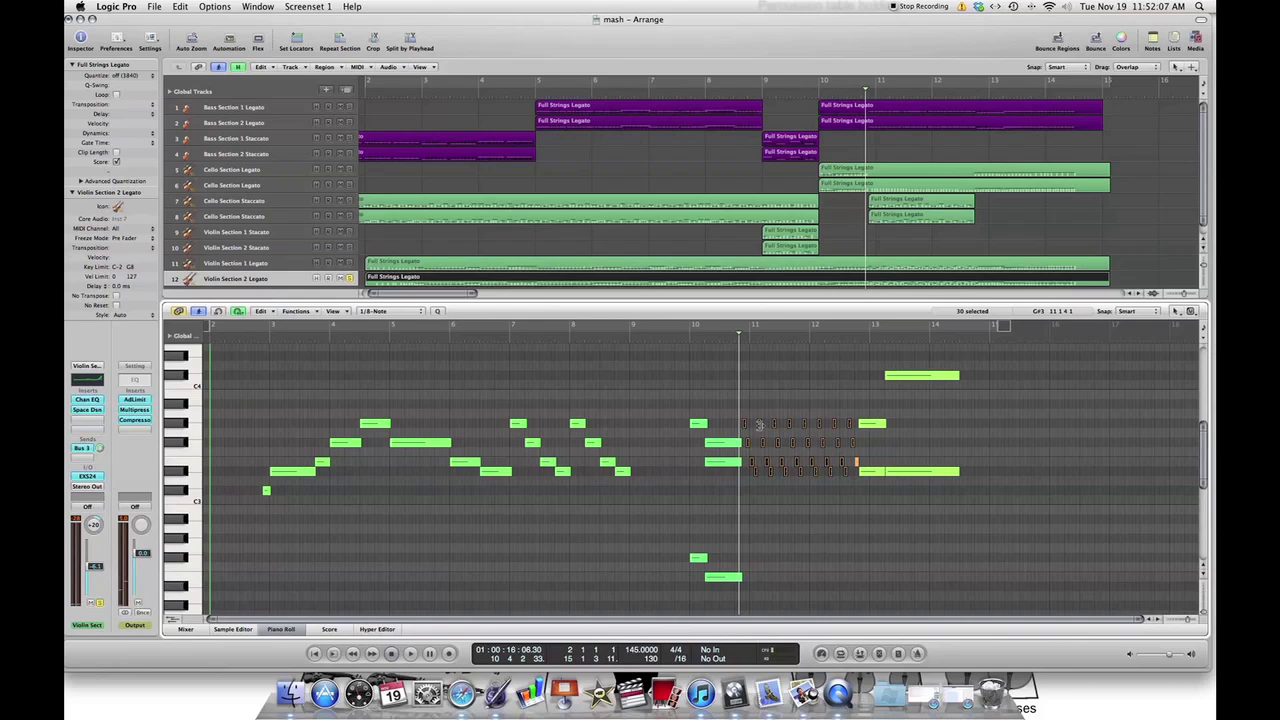
left_click(759, 426)
left_click_drag(944, 490, 891, 366)
left_click(891, 367)
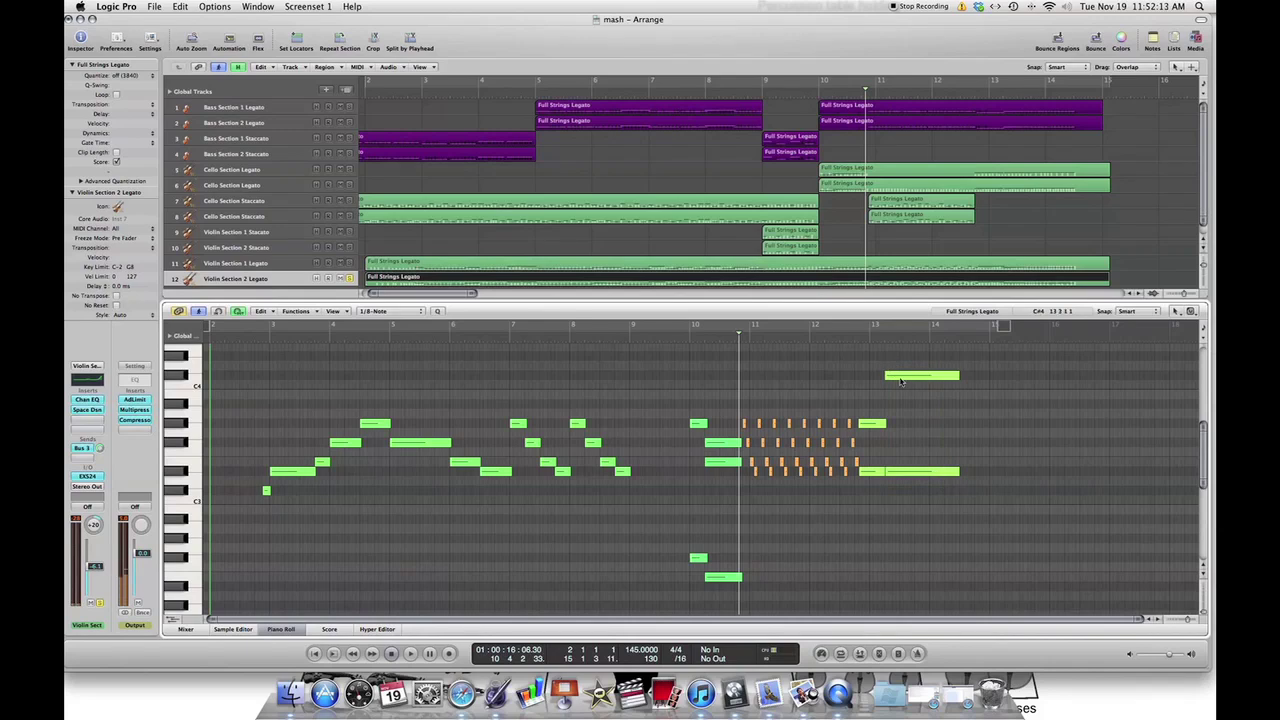
left_click(900, 378)
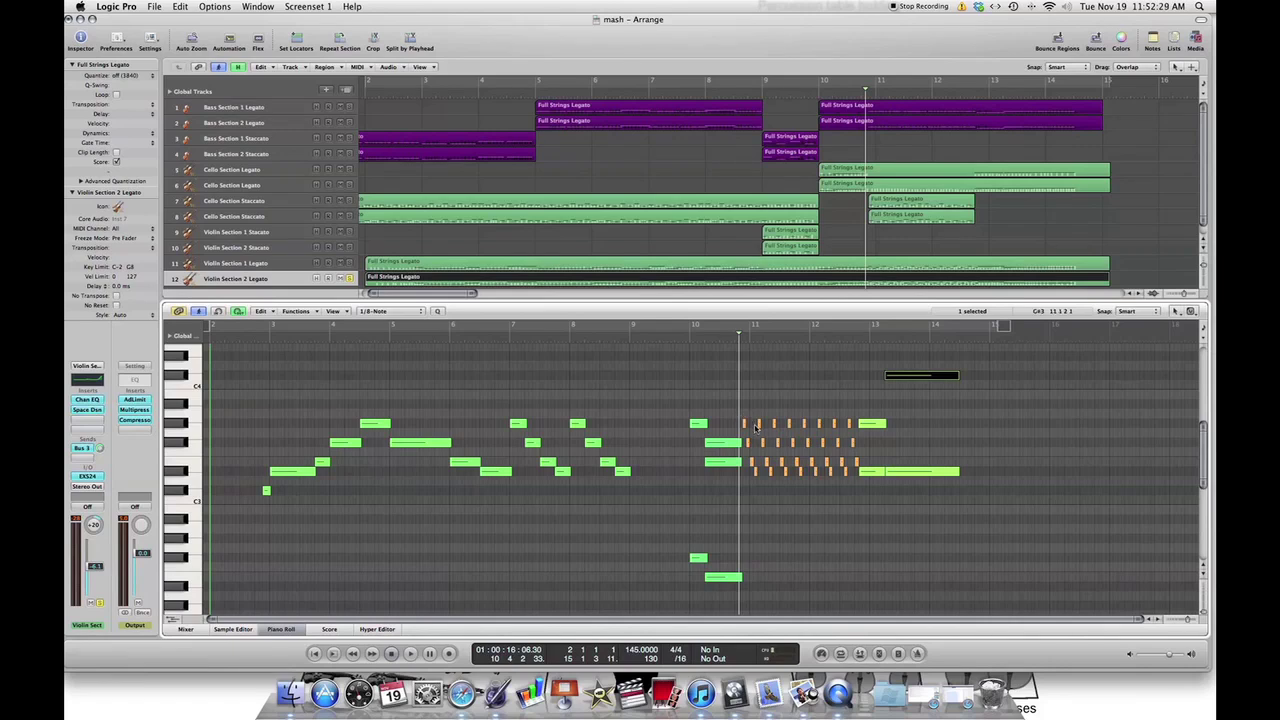
scroll(677, 513, "down", 1)
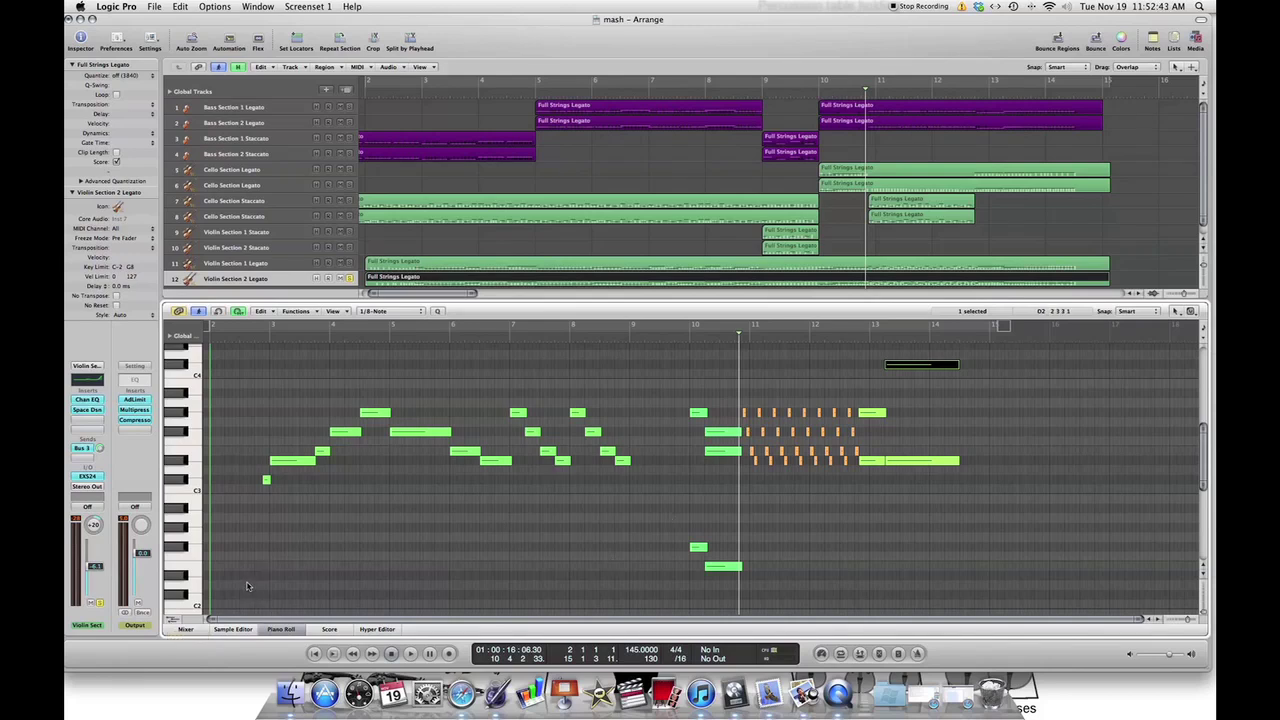
Step: Open the Hyper Draw lane under the violin notes and set it to show Modulation
left_click(172, 621)
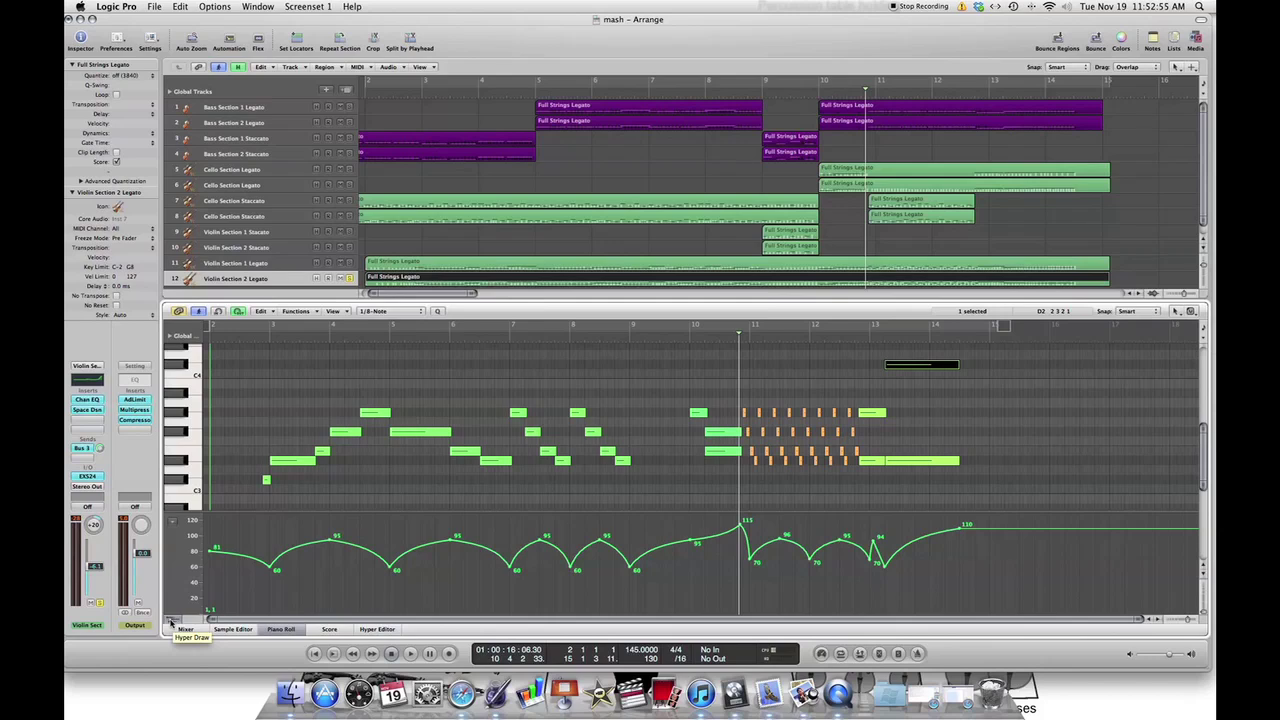
left_click(172, 526)
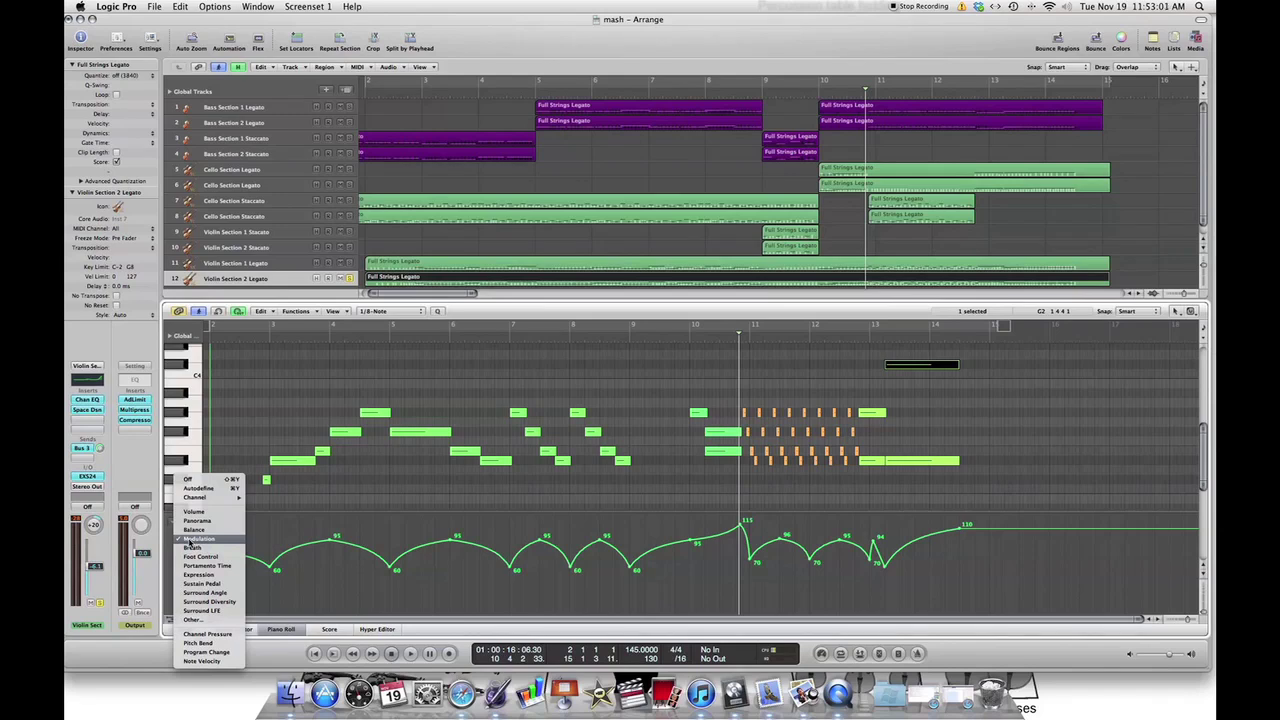
left_click(190, 541)
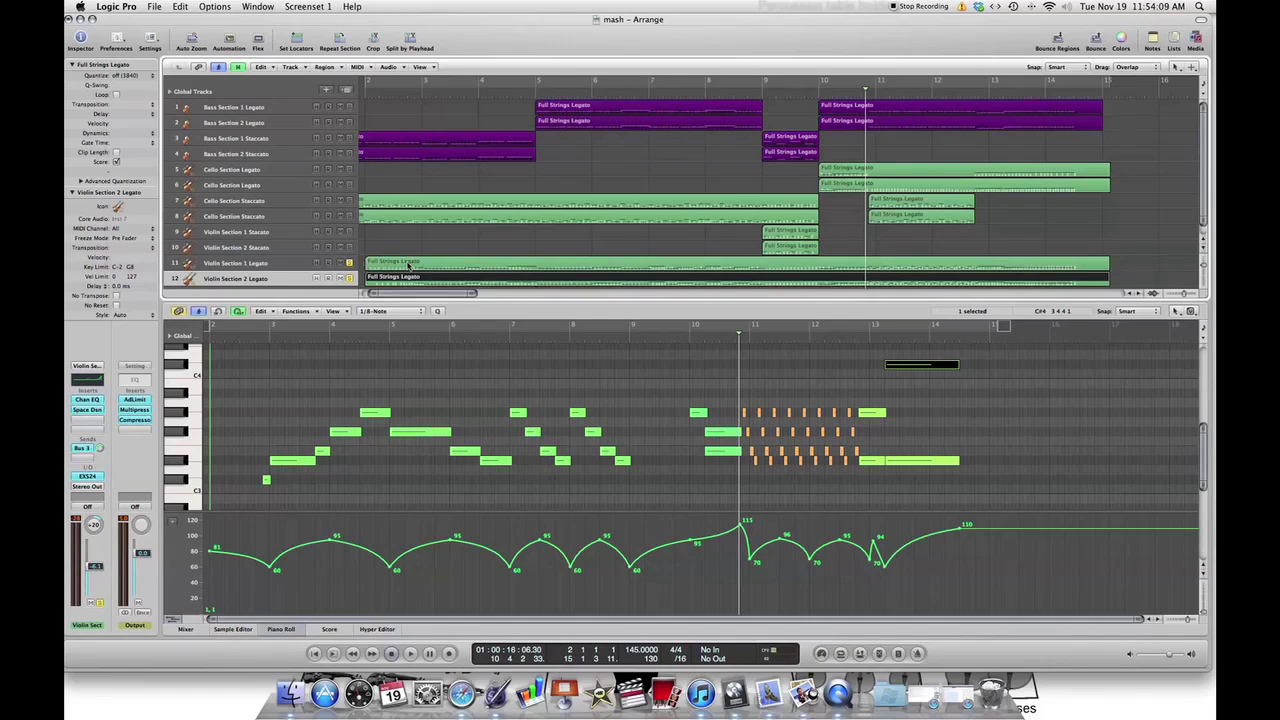
Step: Load the track 11 Violin Section 1 Legato region into the editor and play from the song start
left_click(407, 264)
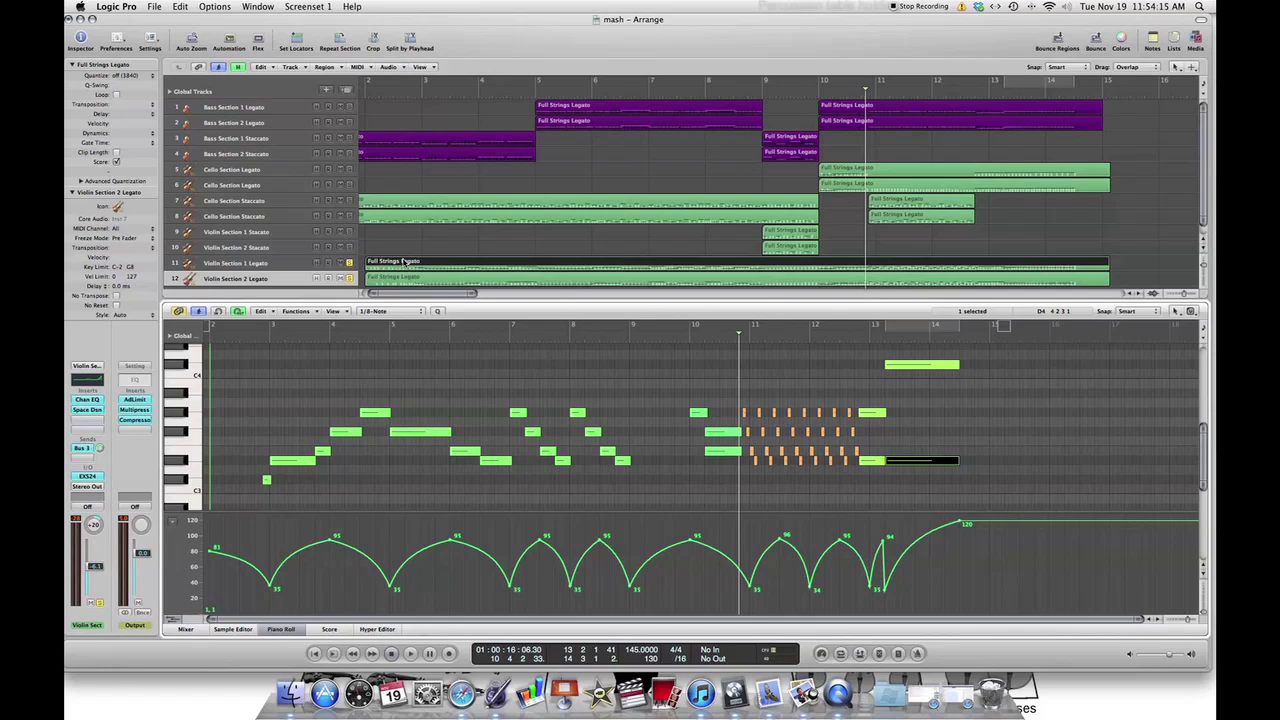
key("Return")
key("space")
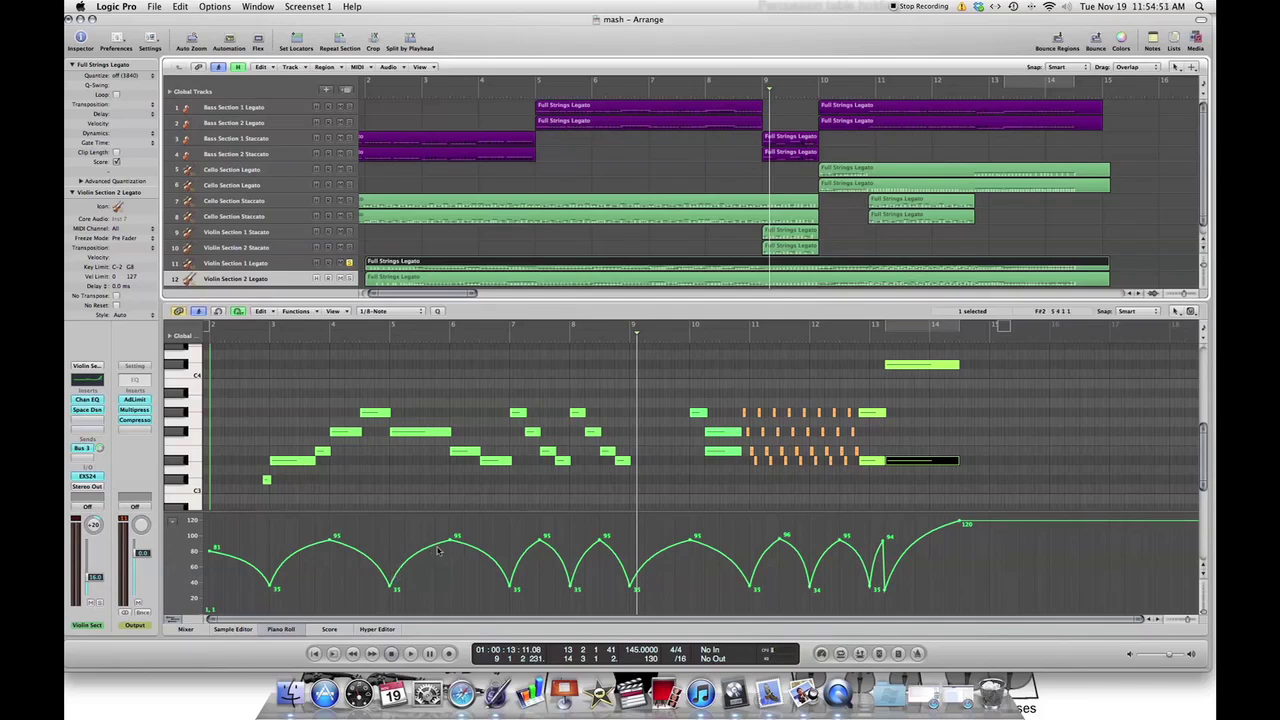
Step: Select the Violin Section 2 Legato region on track 12 to show its modulation curve
left_click(430, 282)
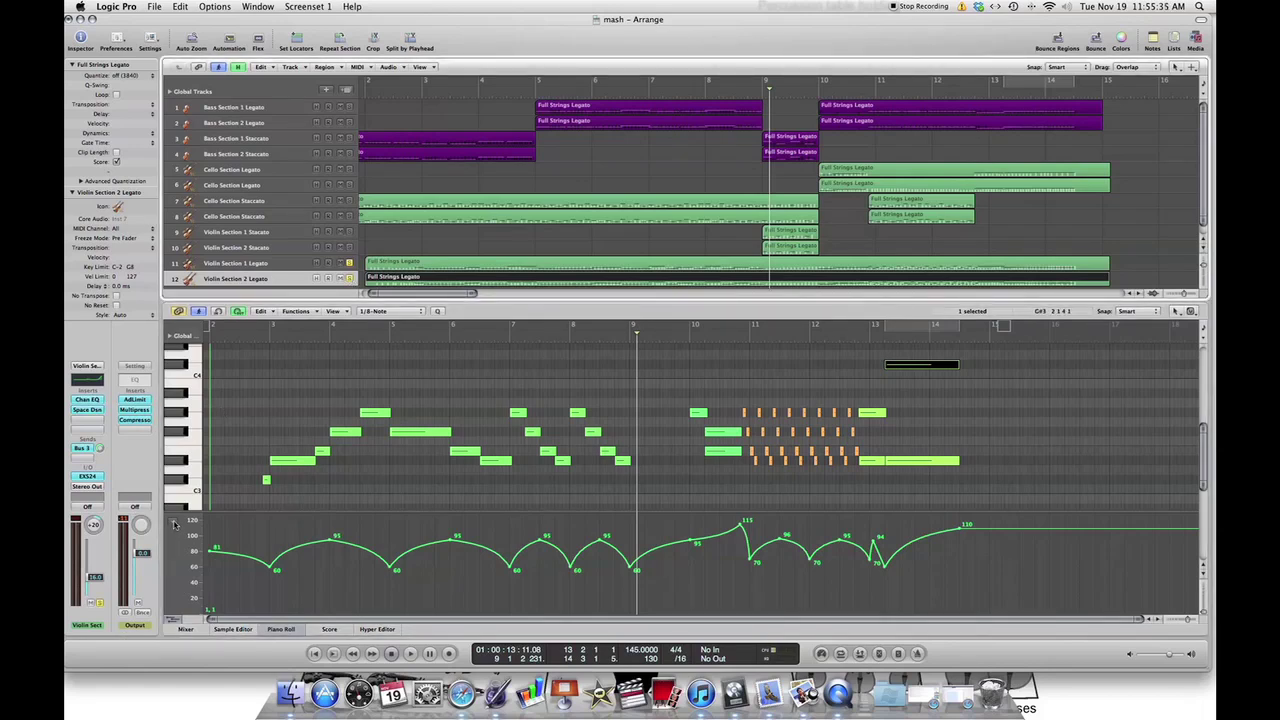
Step: Switch the Hyper Draw lane to Expression and open Violin Section 1 Legato at bar 1
left_click(173, 523)
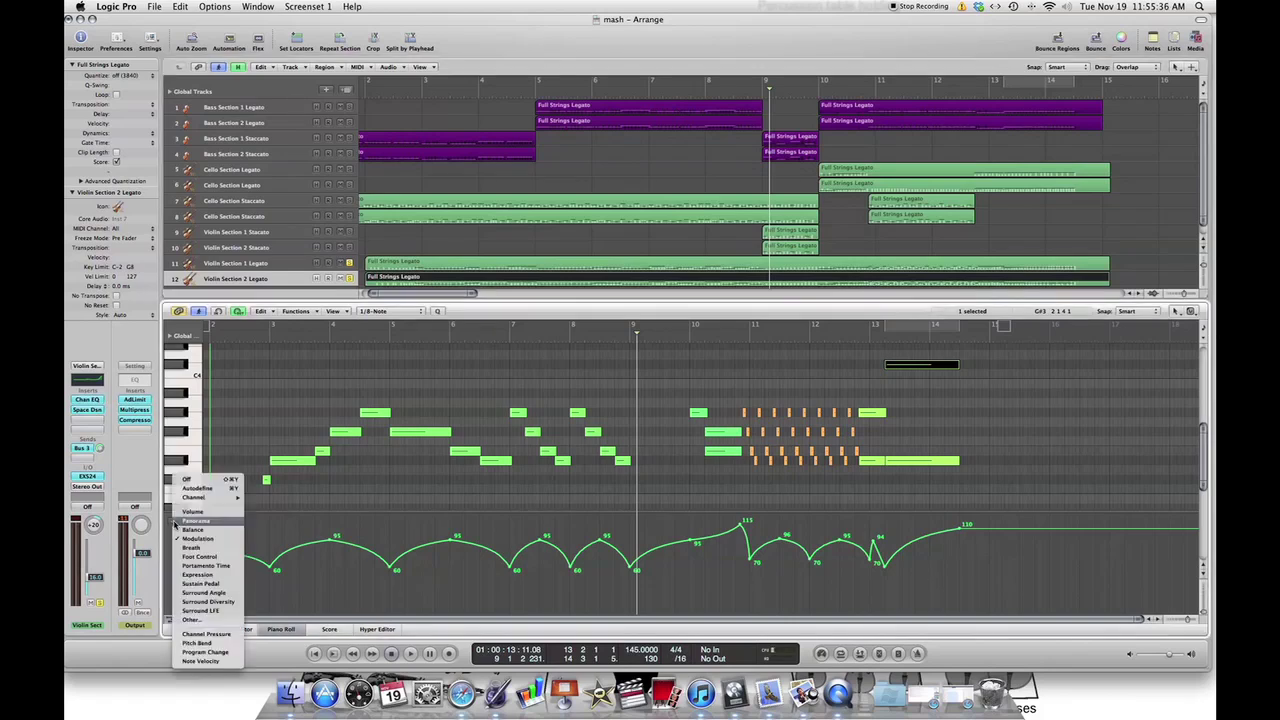
left_click(213, 577)
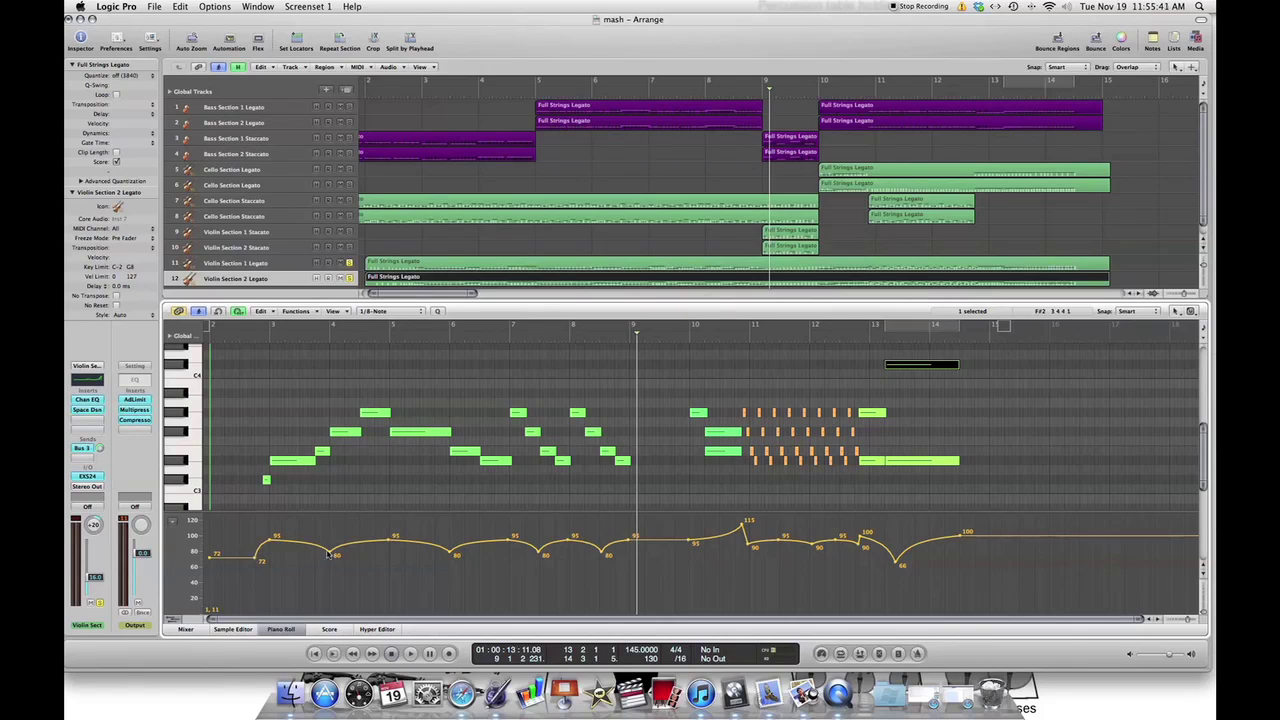
left_click(403, 265)
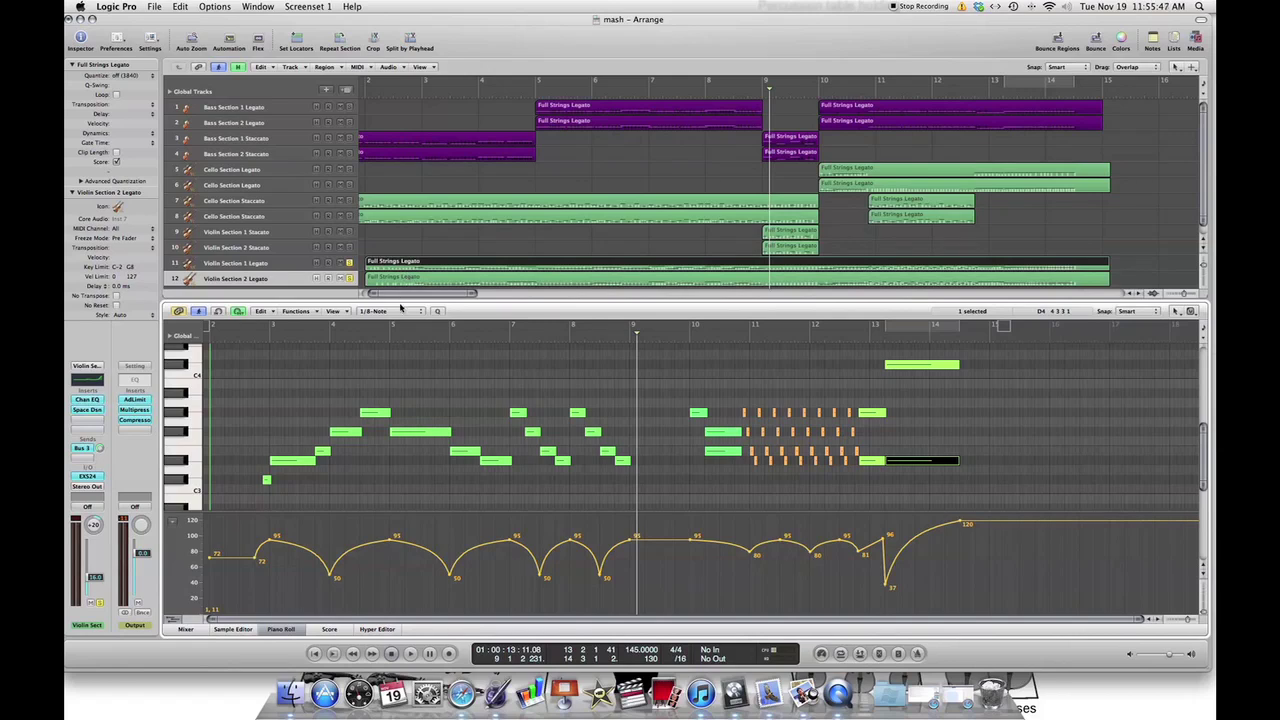
left_click(366, 90)
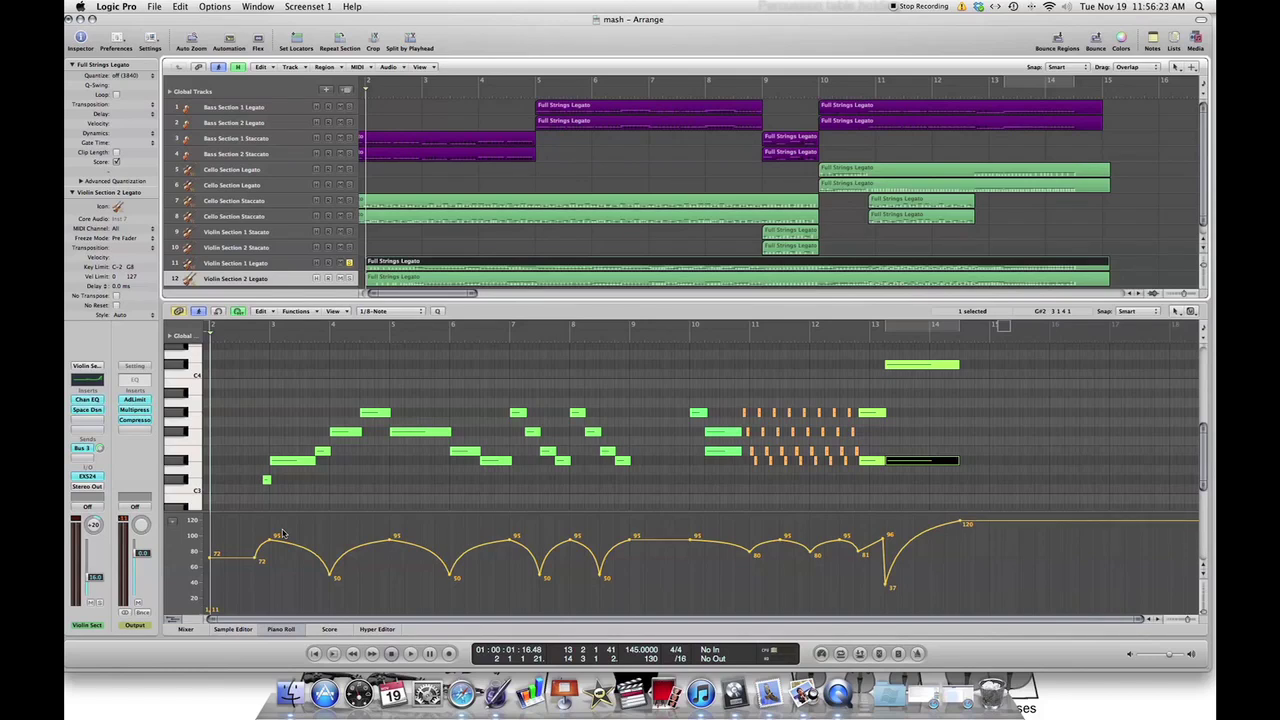
Step: Select the Violin Section 2 Legato region and start playback
scroll(330, 480, "up", 3)
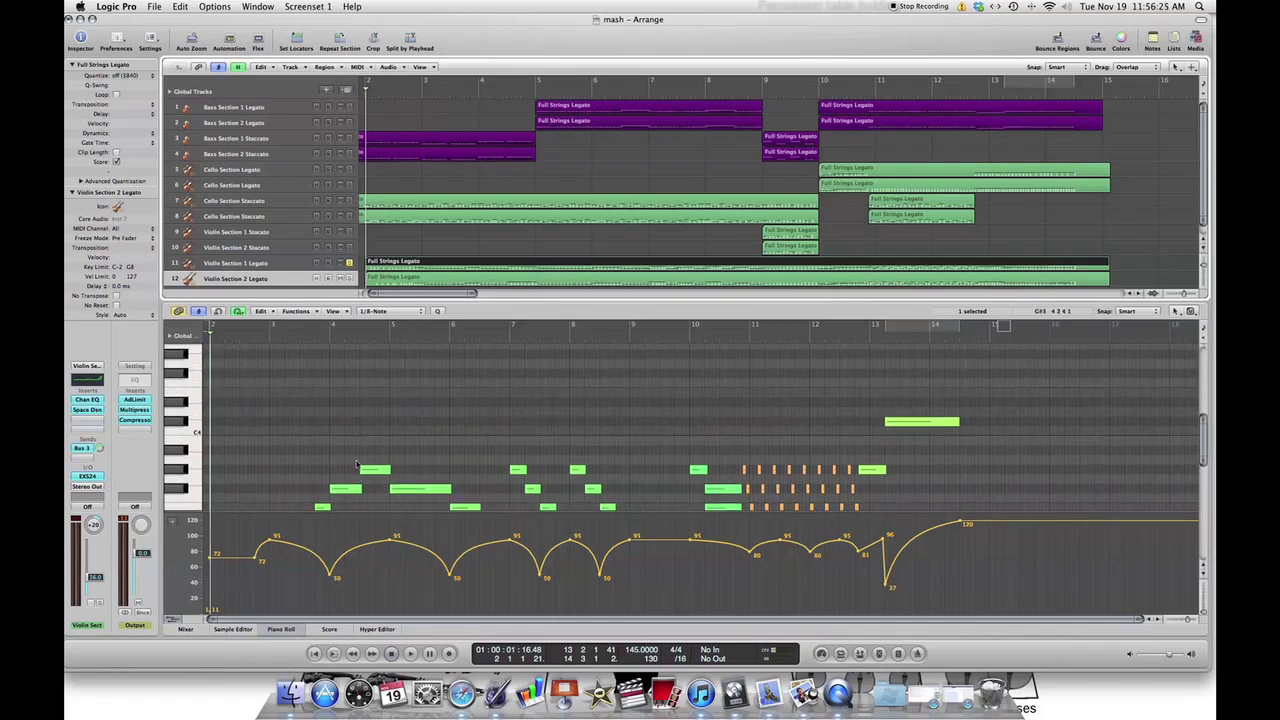
scroll(354, 455, "down", 6)
scroll(354, 455, "up", 1)
scroll(352, 460, "up", 2)
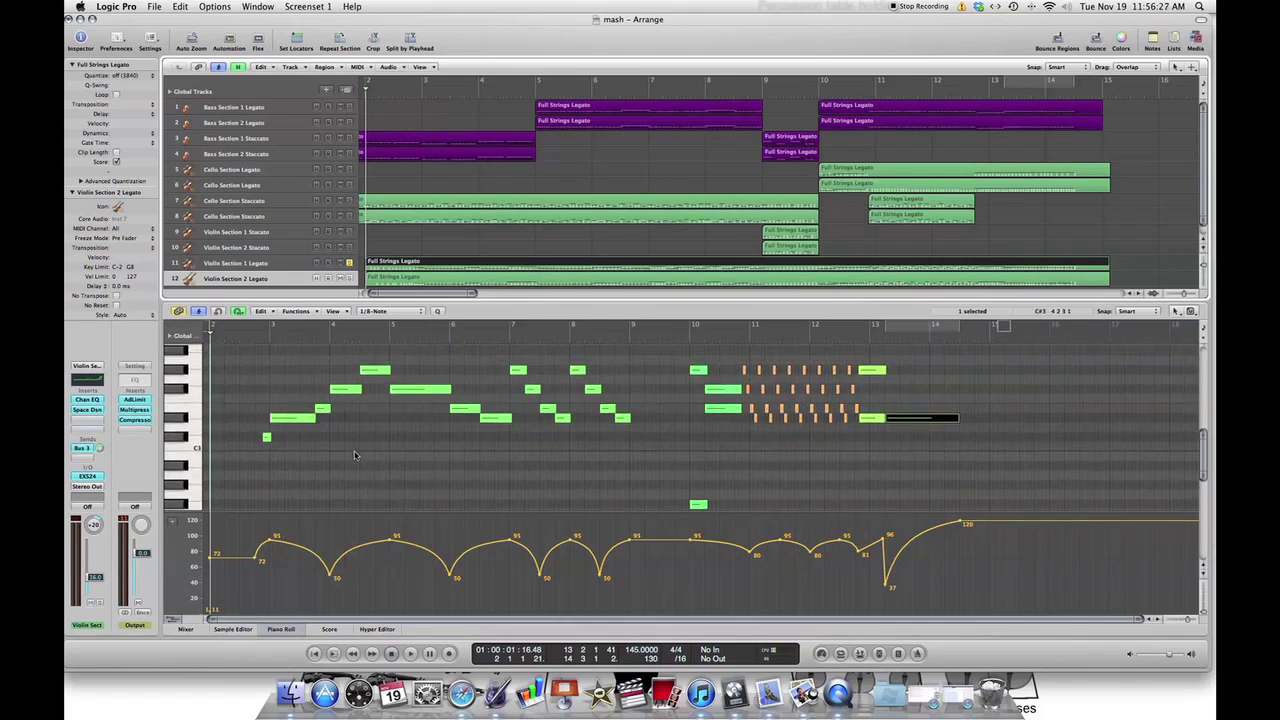
left_click(412, 278)
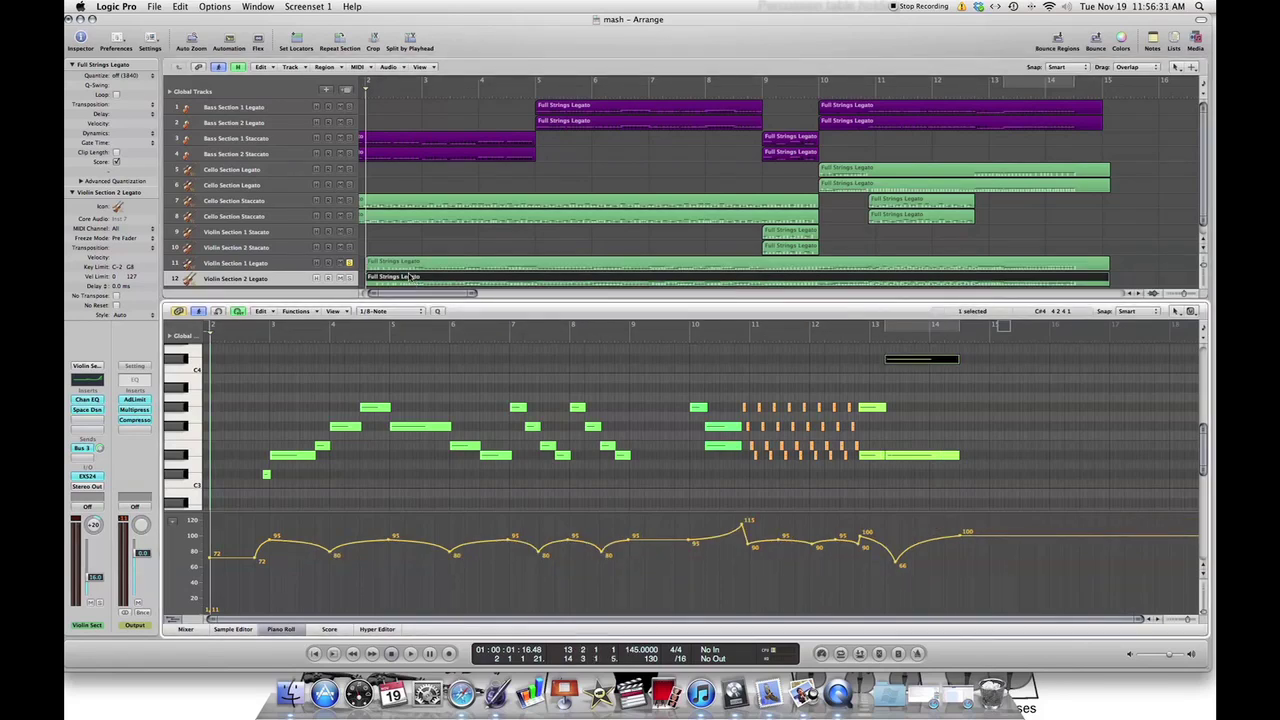
key("space")
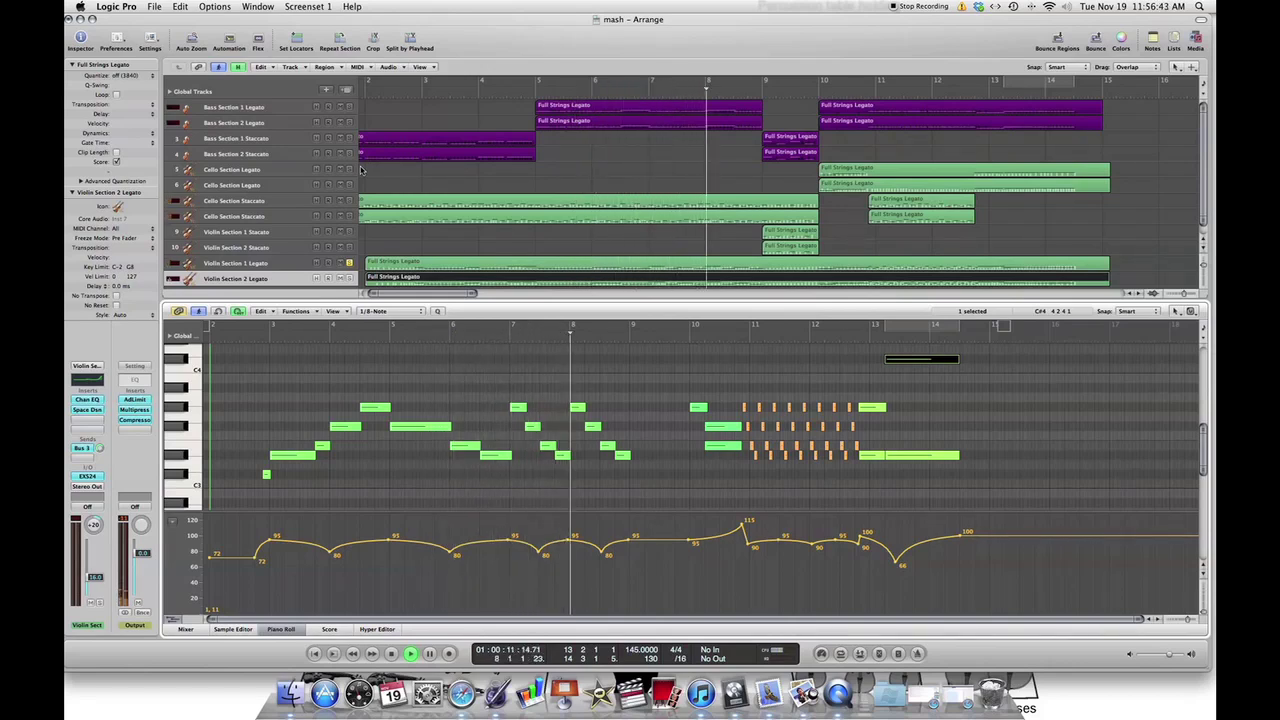
Step: Solo the Violin Section 1 Legato track and replay the arrangement from near bar 2
key("space")
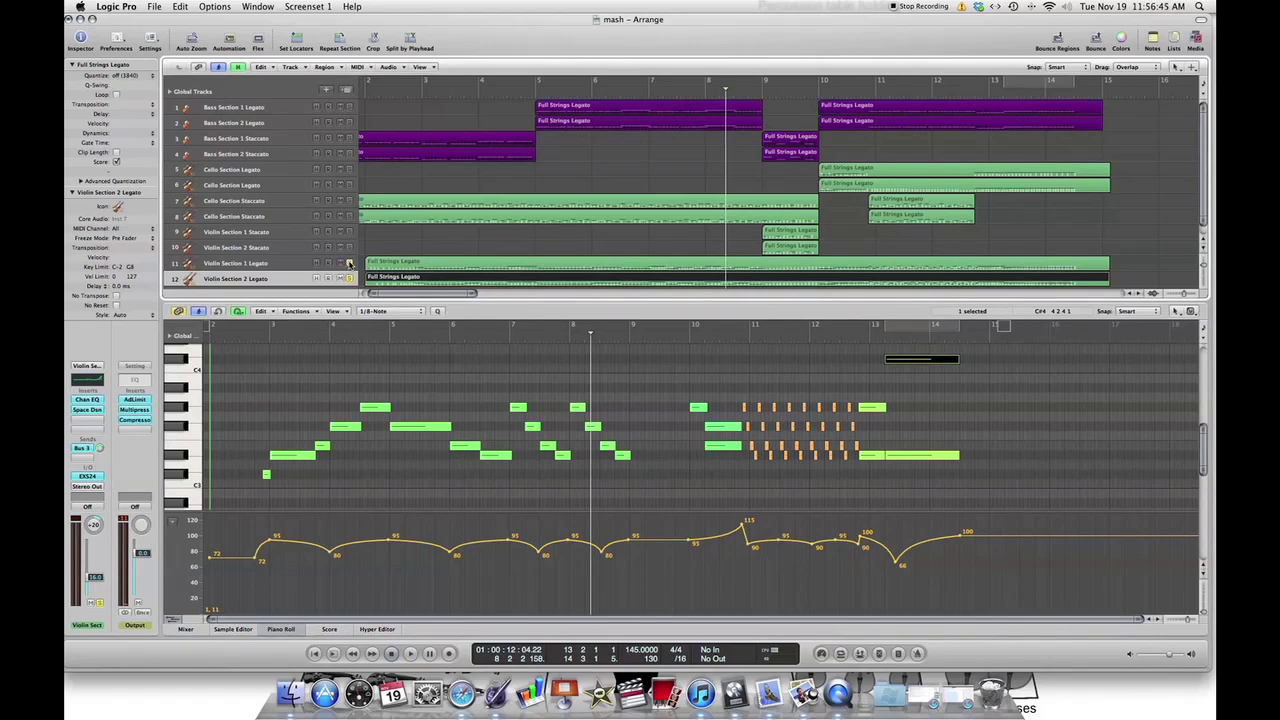
left_click(362, 90)
key("space")
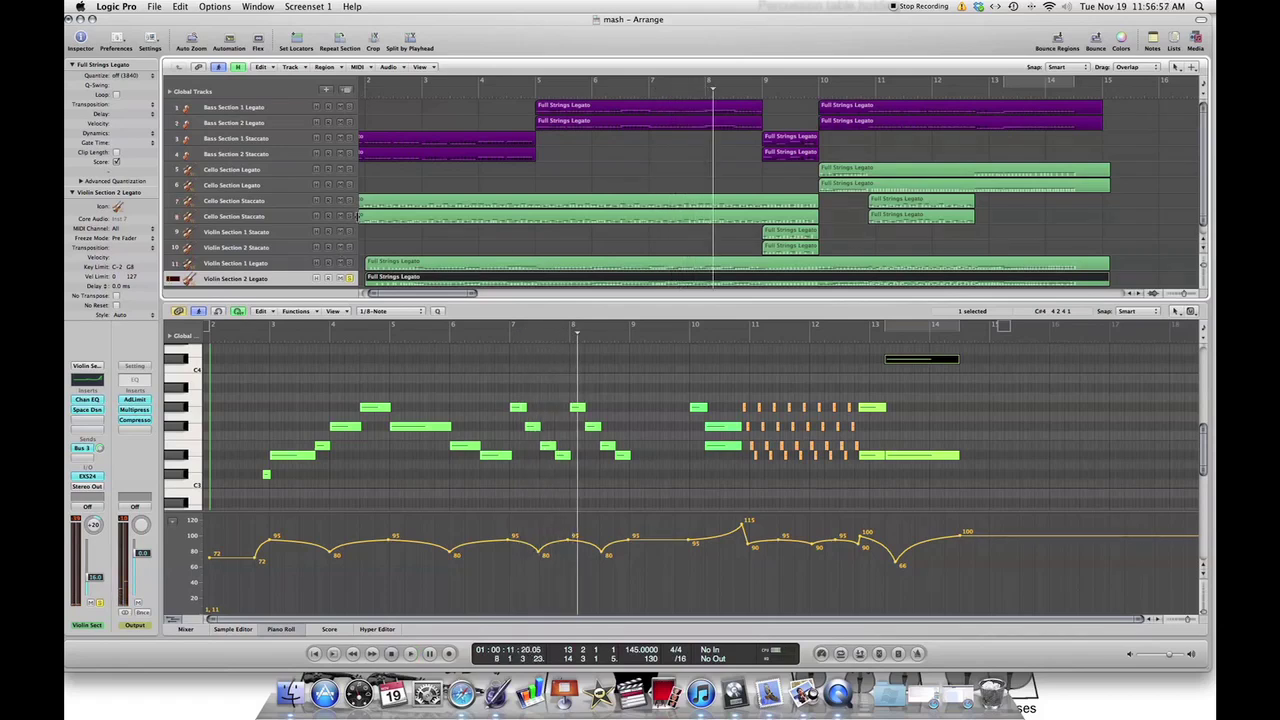
left_click(349, 264)
left_click(364, 90)
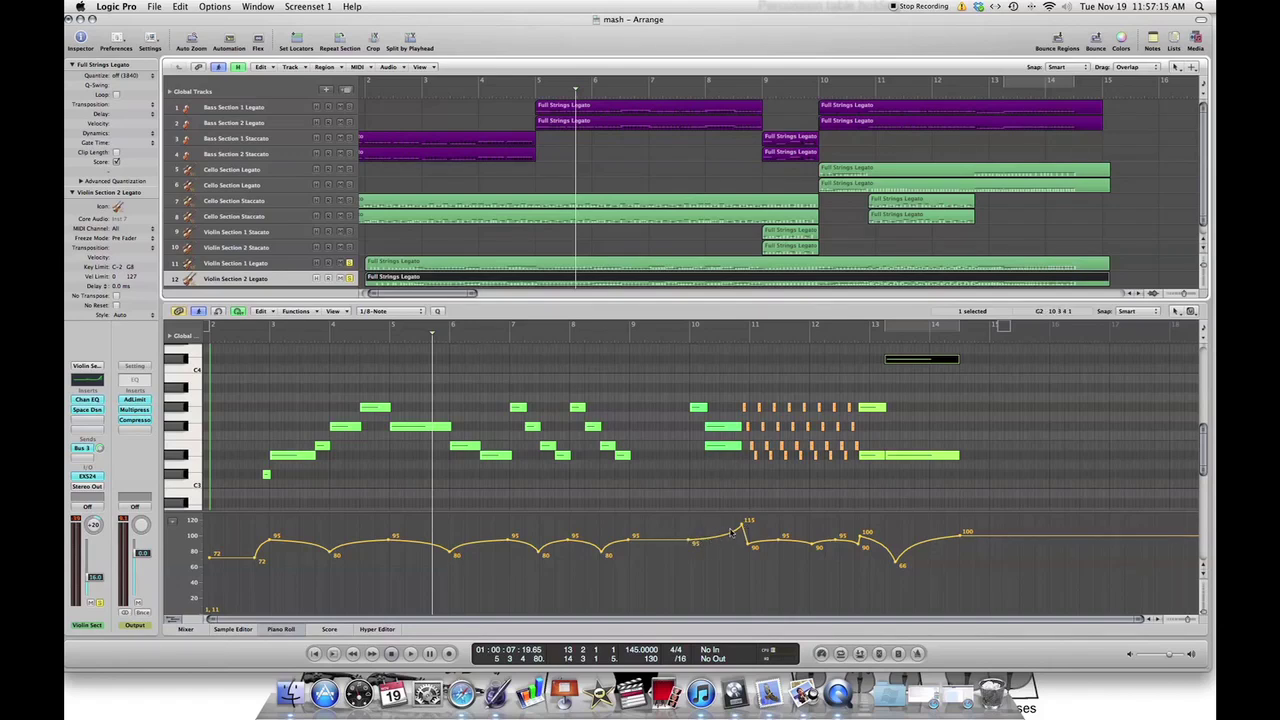
Step: Play the violin part from bar 10, replay from bars 11 and 12, then stop
left_click(680, 343)
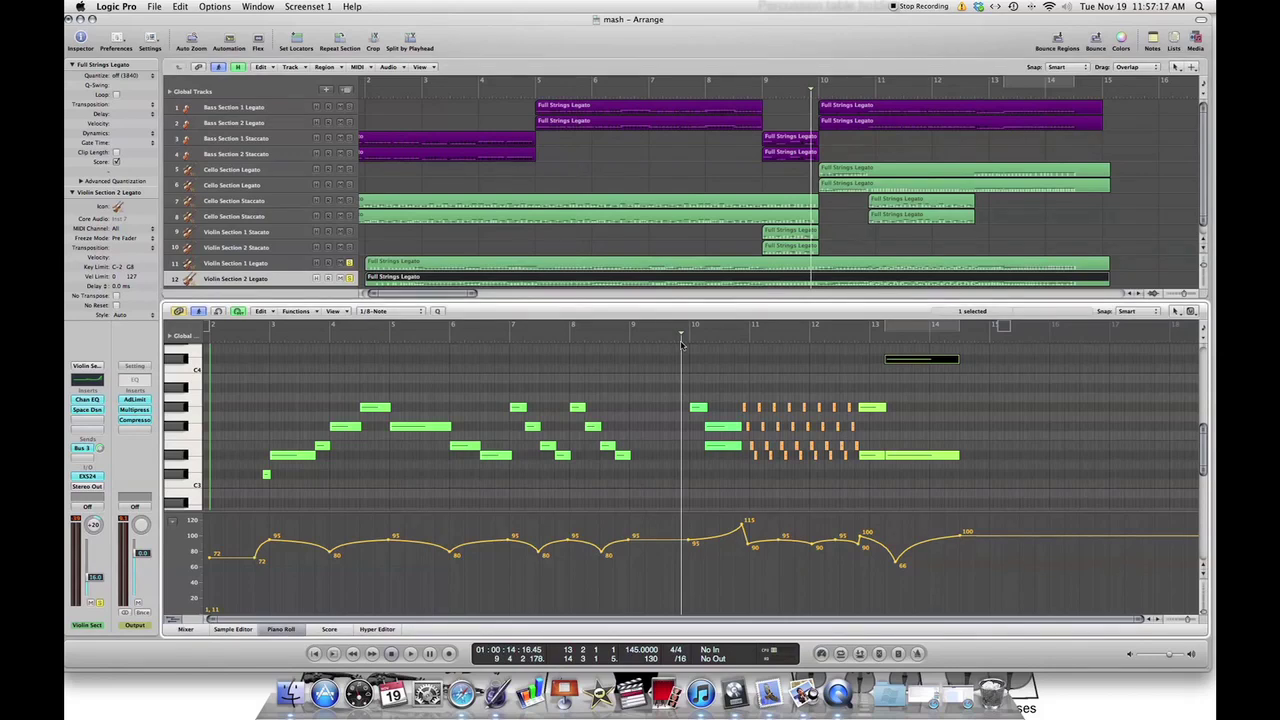
key("space")
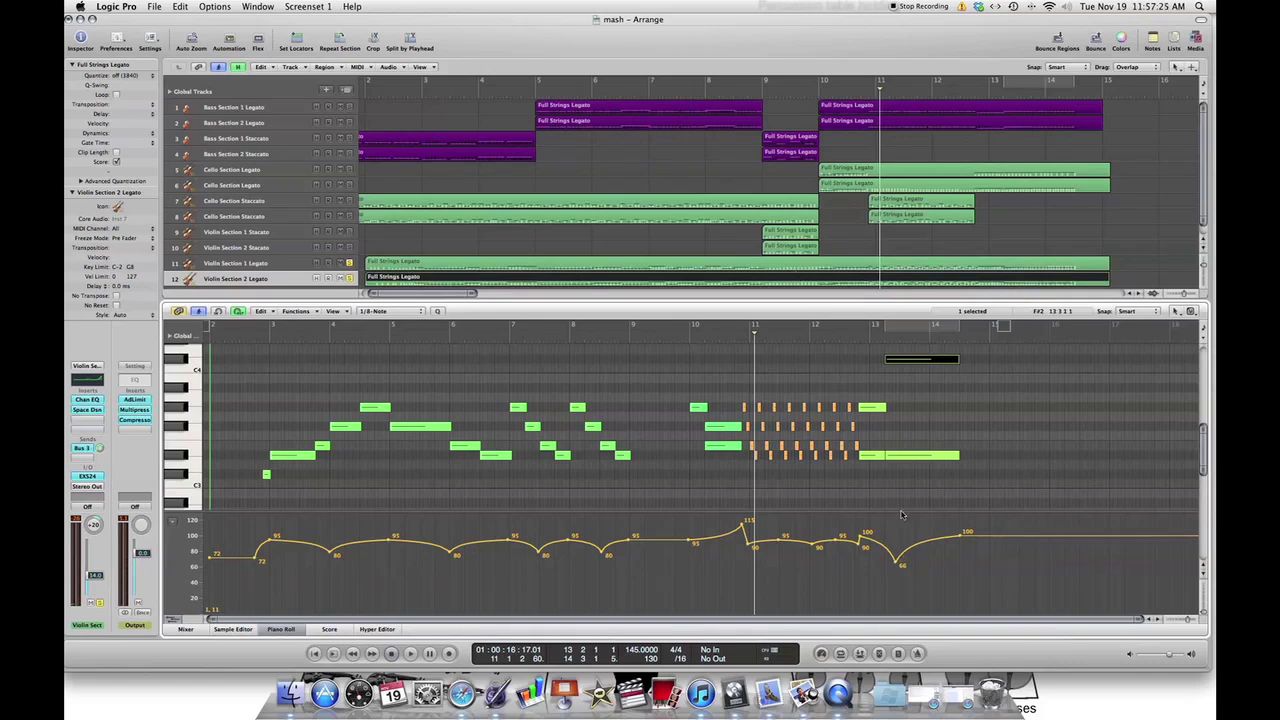
double_click(884, 339)
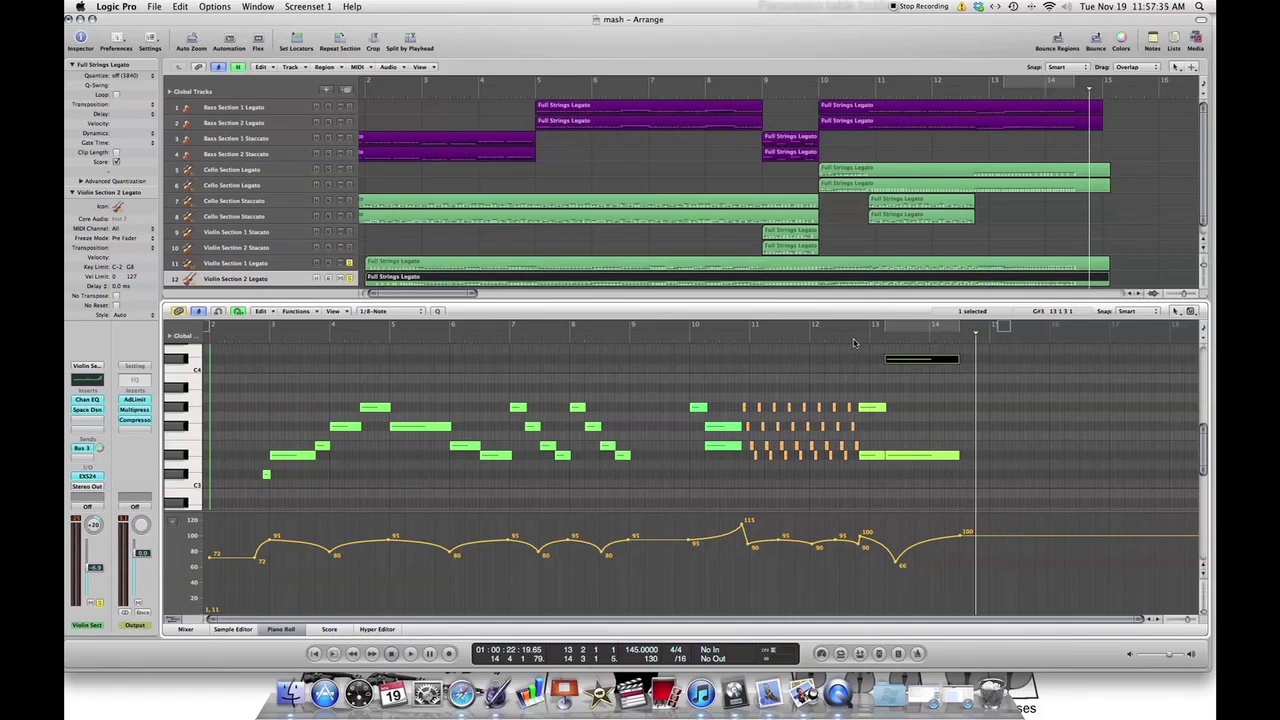
left_click(848, 343)
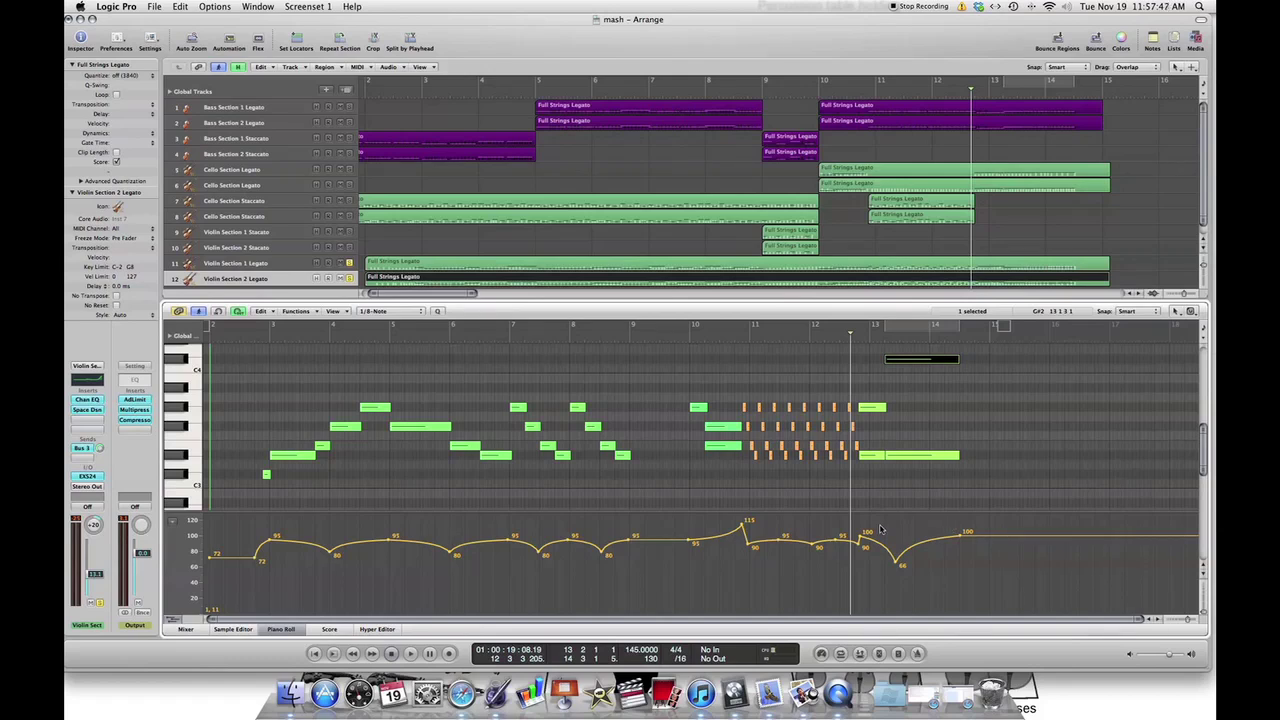
key("space")
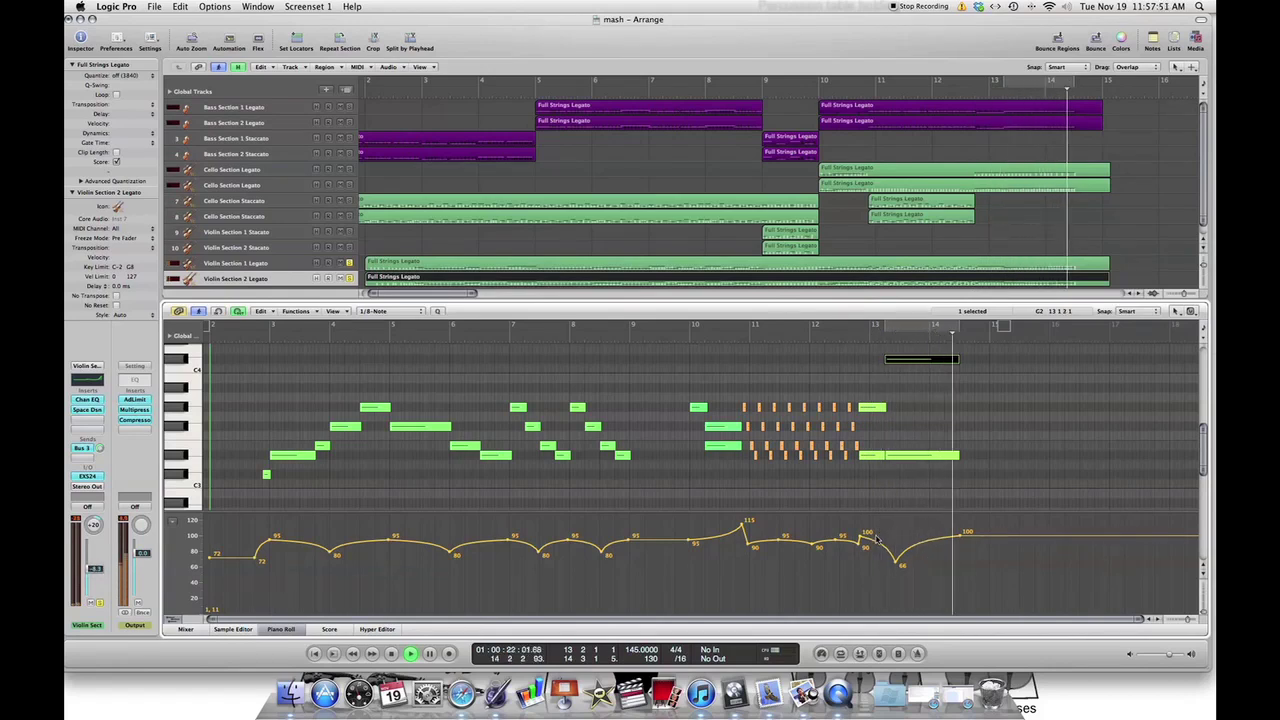
key("space")
Step: Select the track 11 Violin Section 1 Legato region and play its expression curve
left_click(890, 265)
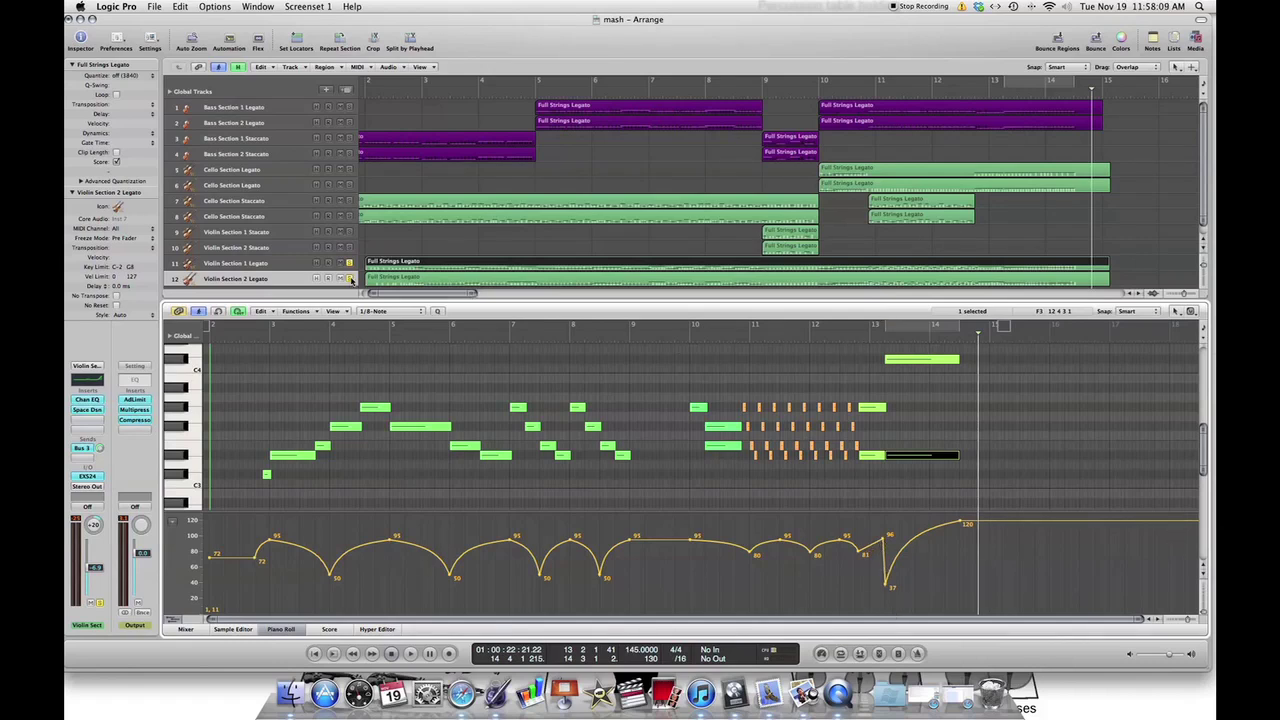
double_click(853, 342)
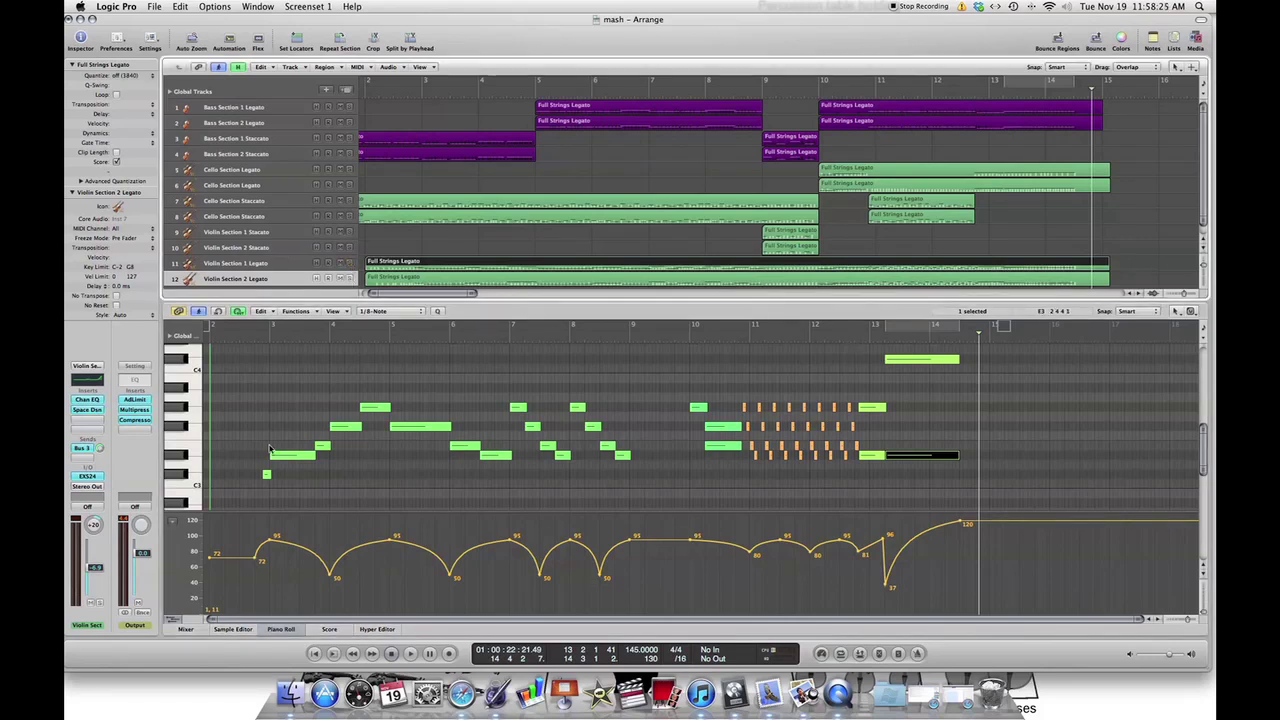
Step: Show the Violin Section 2 Legato Volume curve in Hyper Draw and play from bar 10
left_click(170, 527)
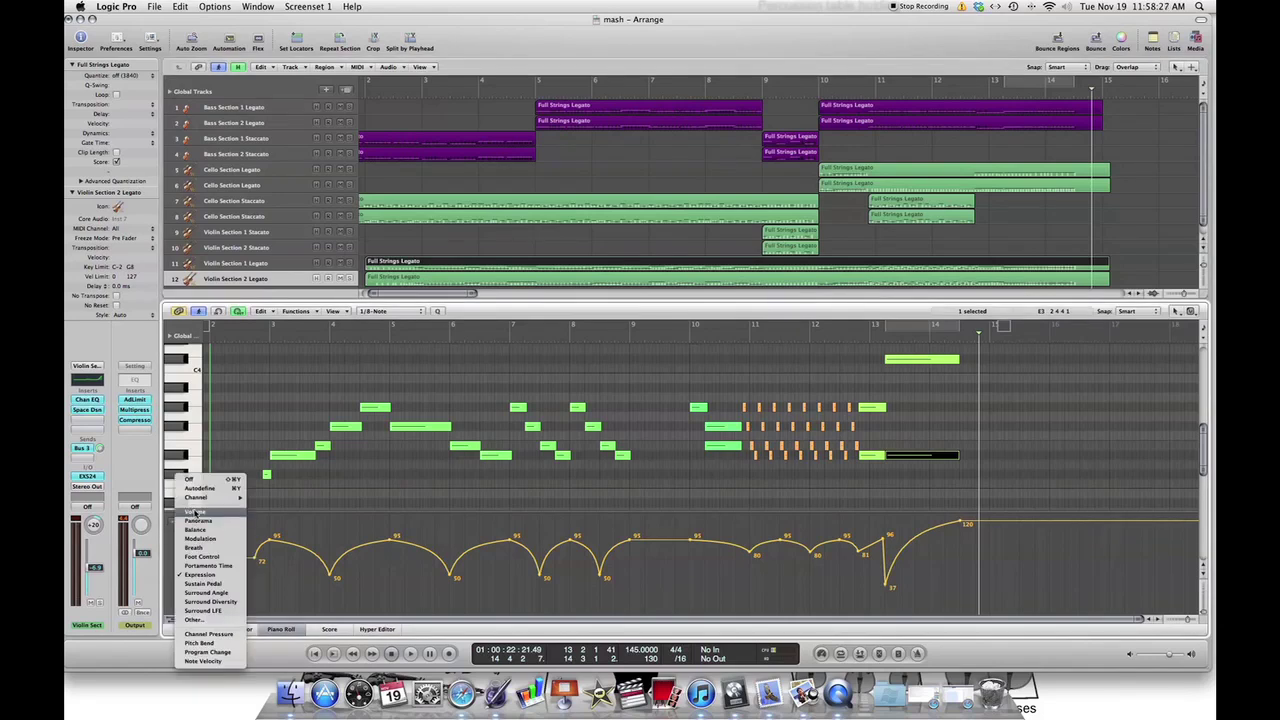
left_click(195, 512)
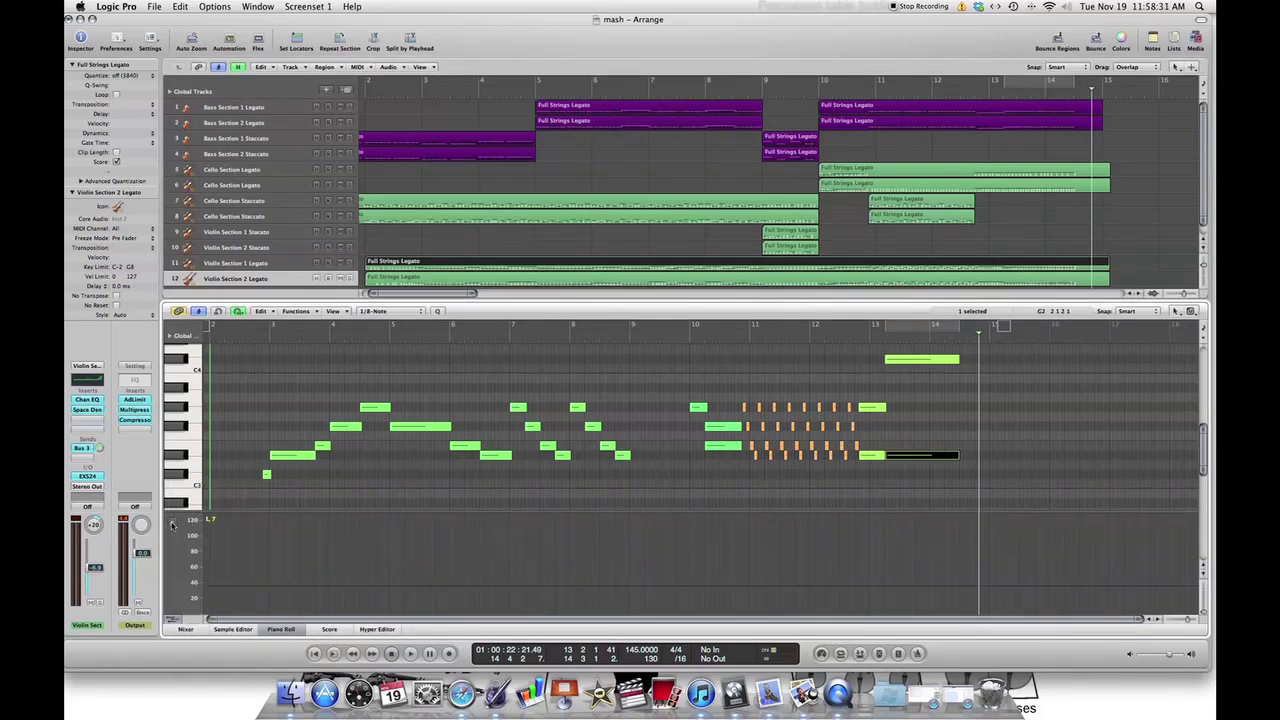
left_click(426, 281)
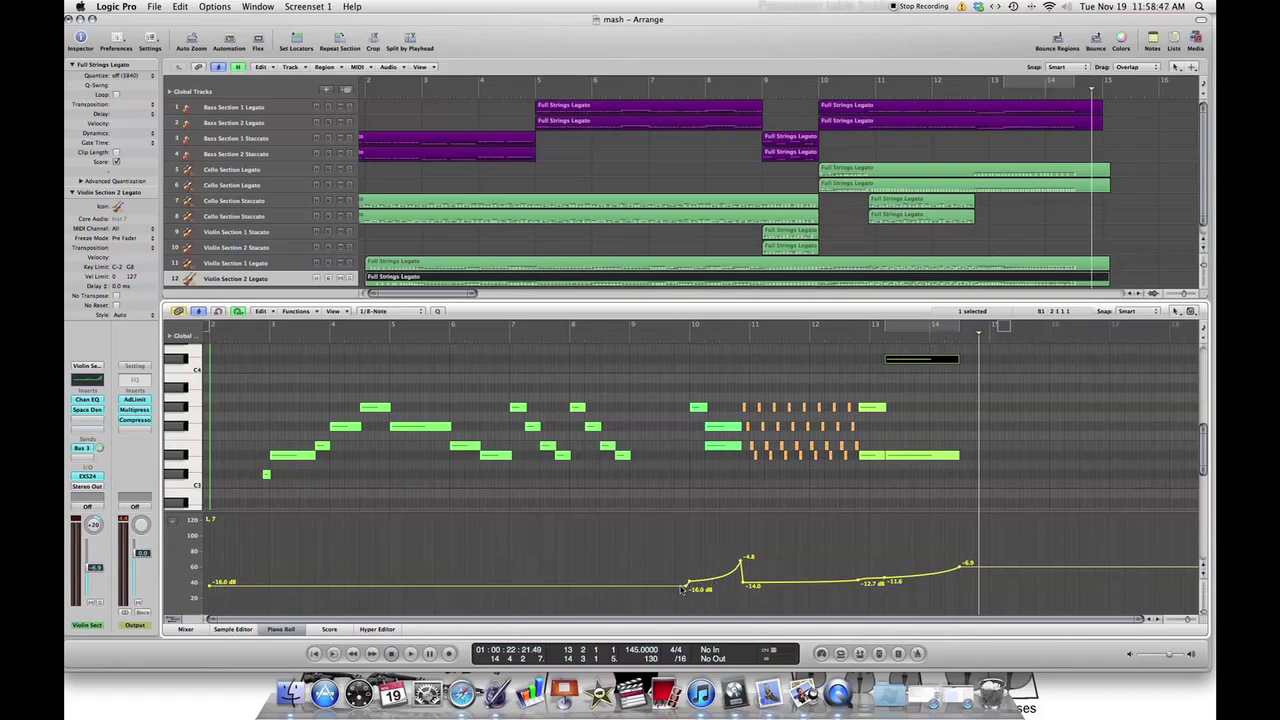
left_click(683, 338)
key("space")
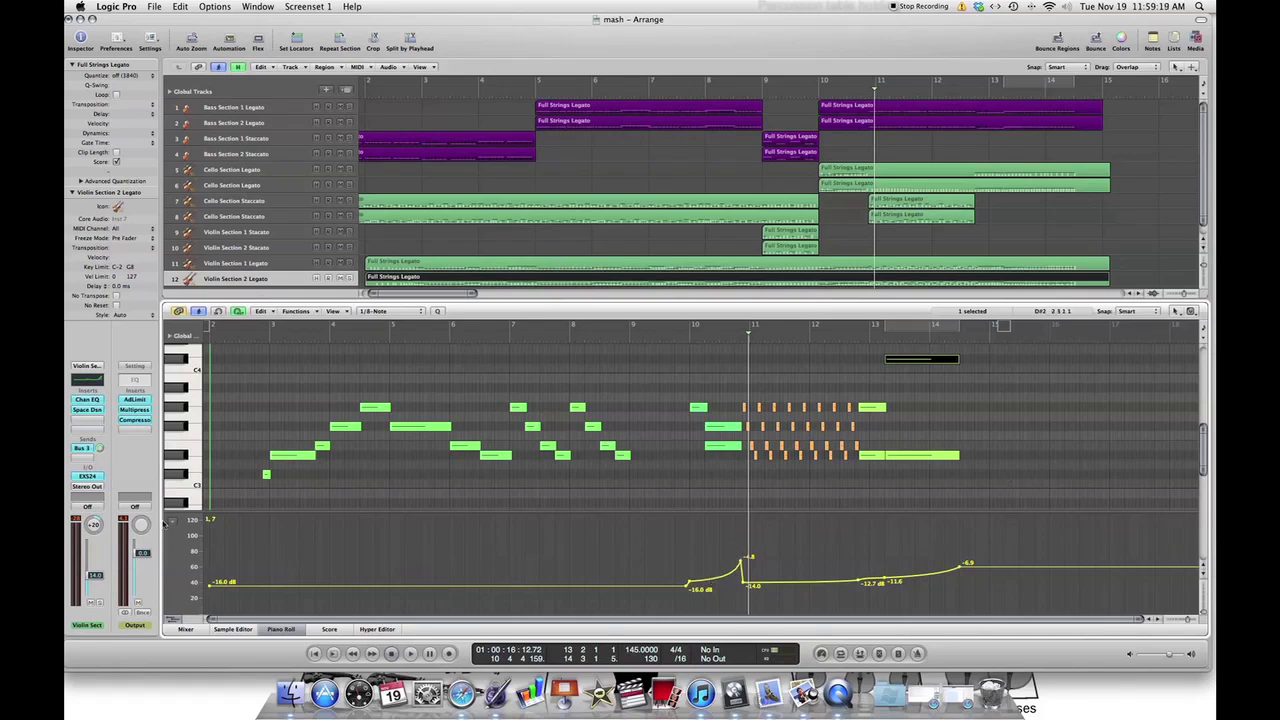
Step: Switch the Hyper Draw lane from Volume to Modulation, then to Expression
left_click(173, 521)
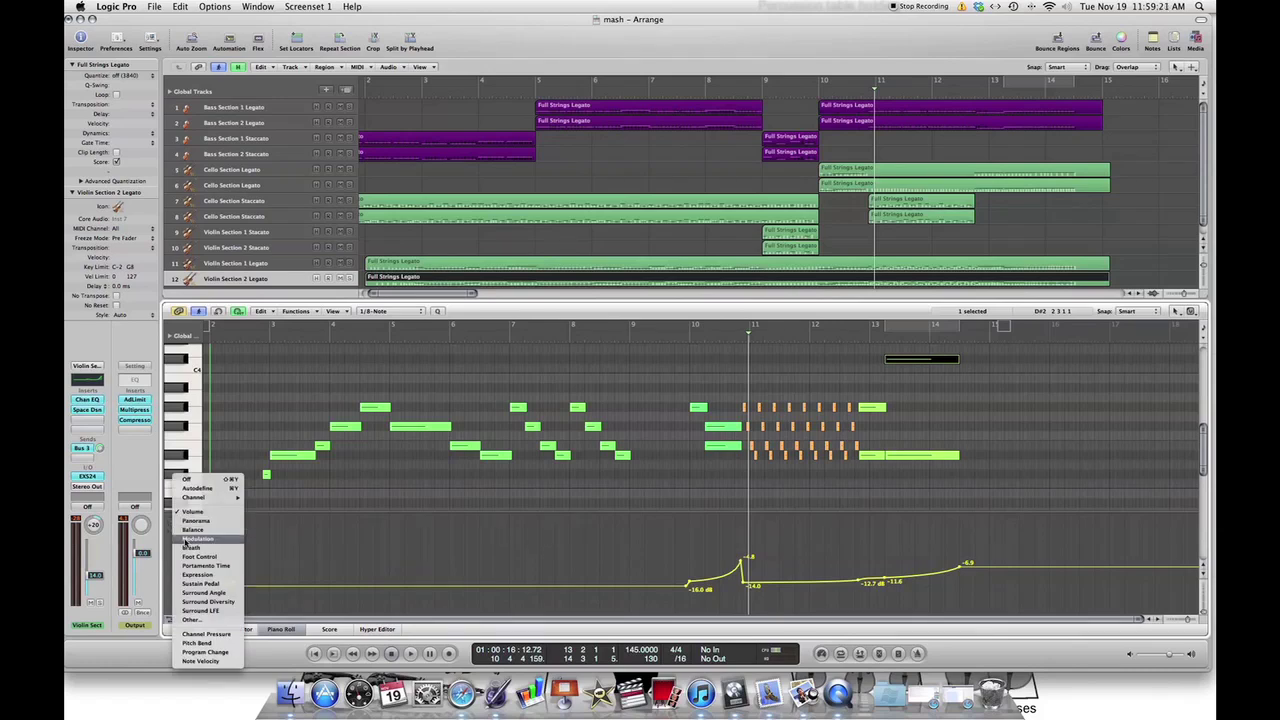
left_click(185, 541)
left_click(173, 521)
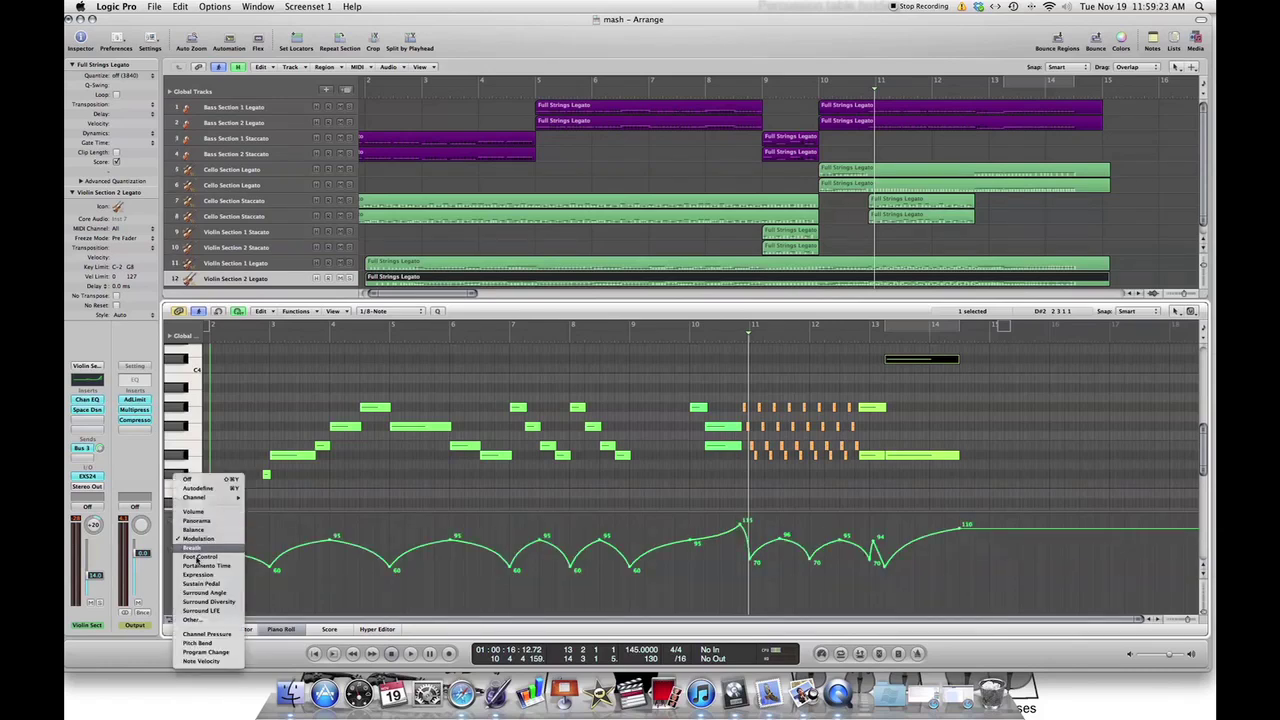
left_click(205, 572)
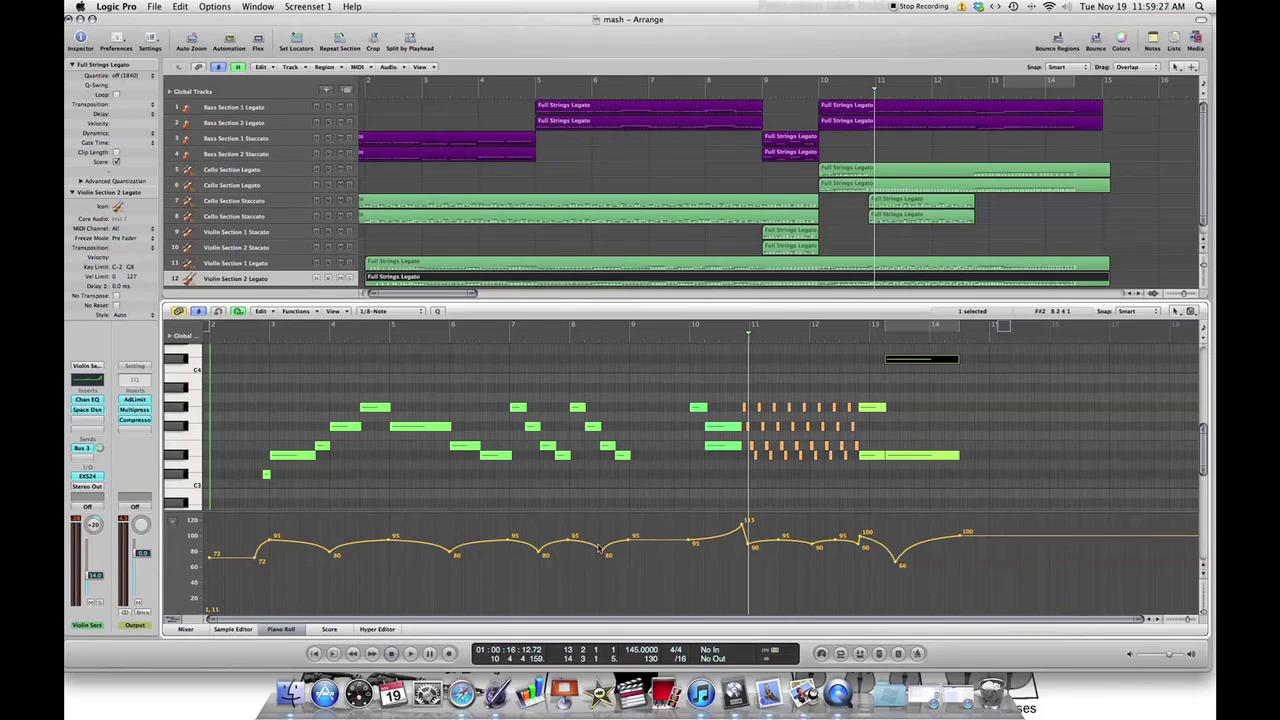
Step: Add expression points at 100, 47 and 98 near the region's end
left_click(1051, 538)
mouse_move(1110, 539)
left_mouse_down()
mouse_move(1108, 573)
mouse_move(1093, 572)
mouse_move(1128, 536)
left_mouse_up()
left_click(1127, 577)
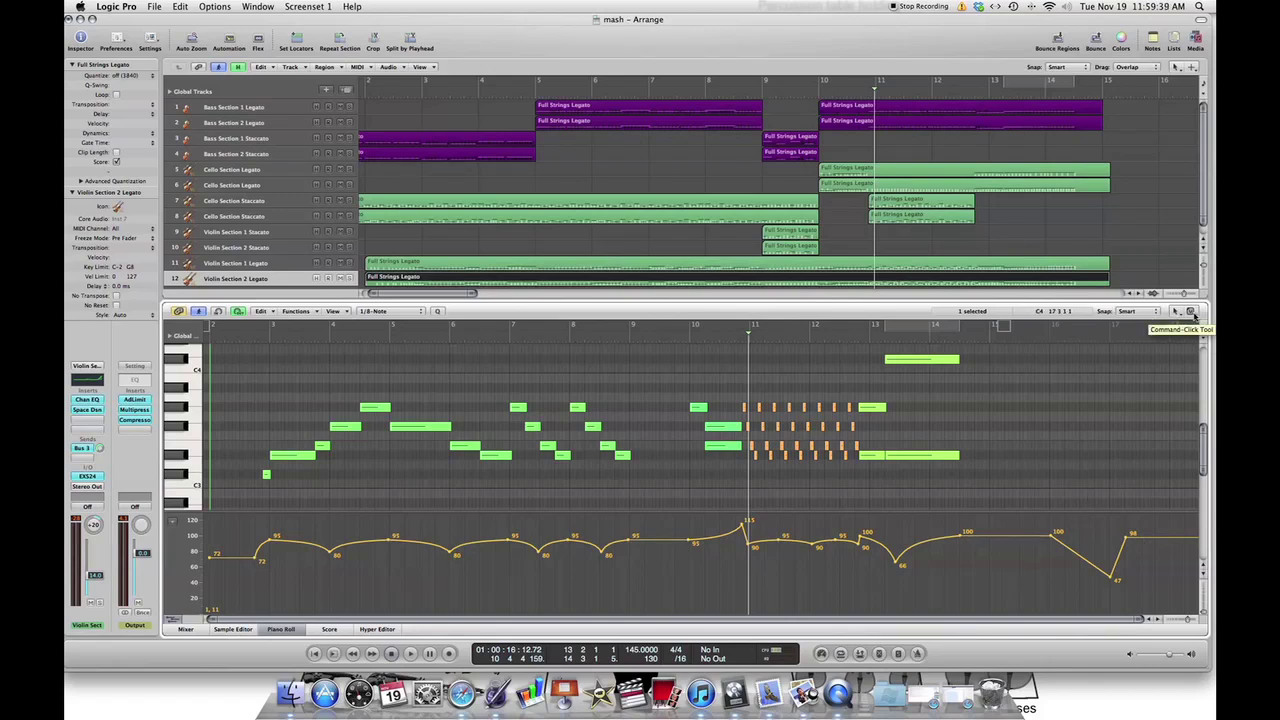
left_click(1192, 313)
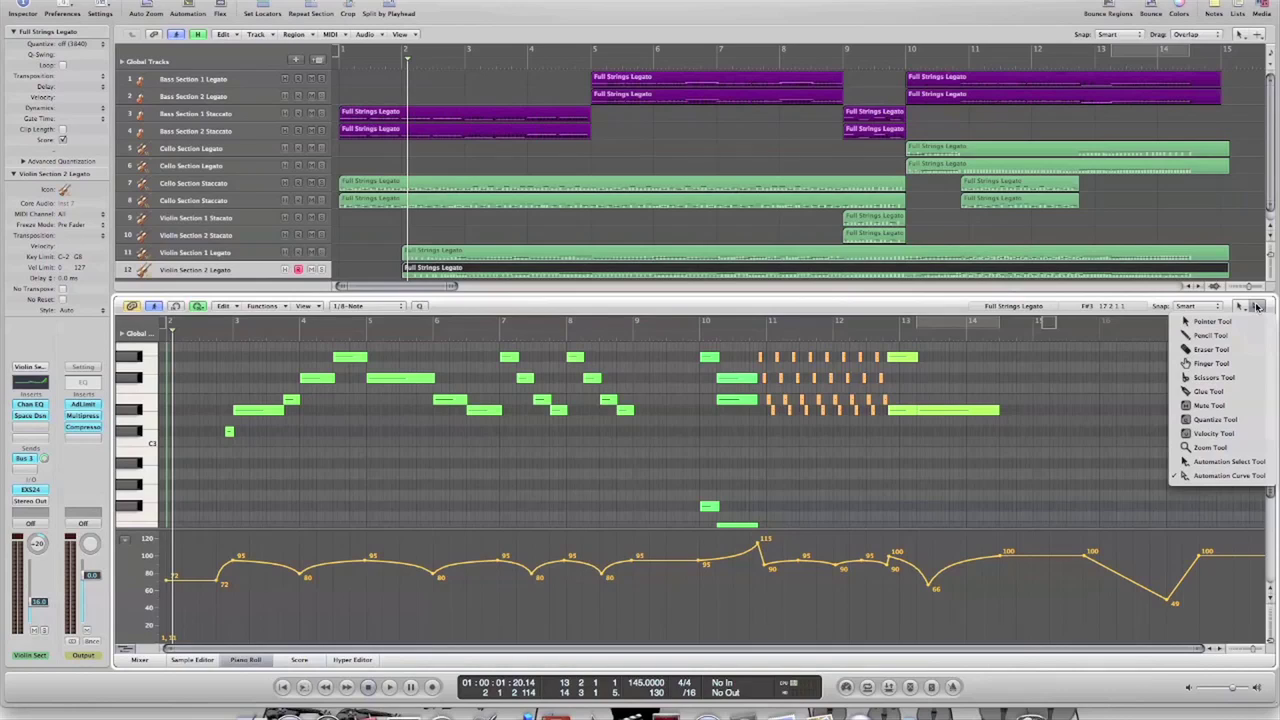
Step: Curve the expression line leading into the 48 dip with the Automation Curve Tool
left_click(1212, 476)
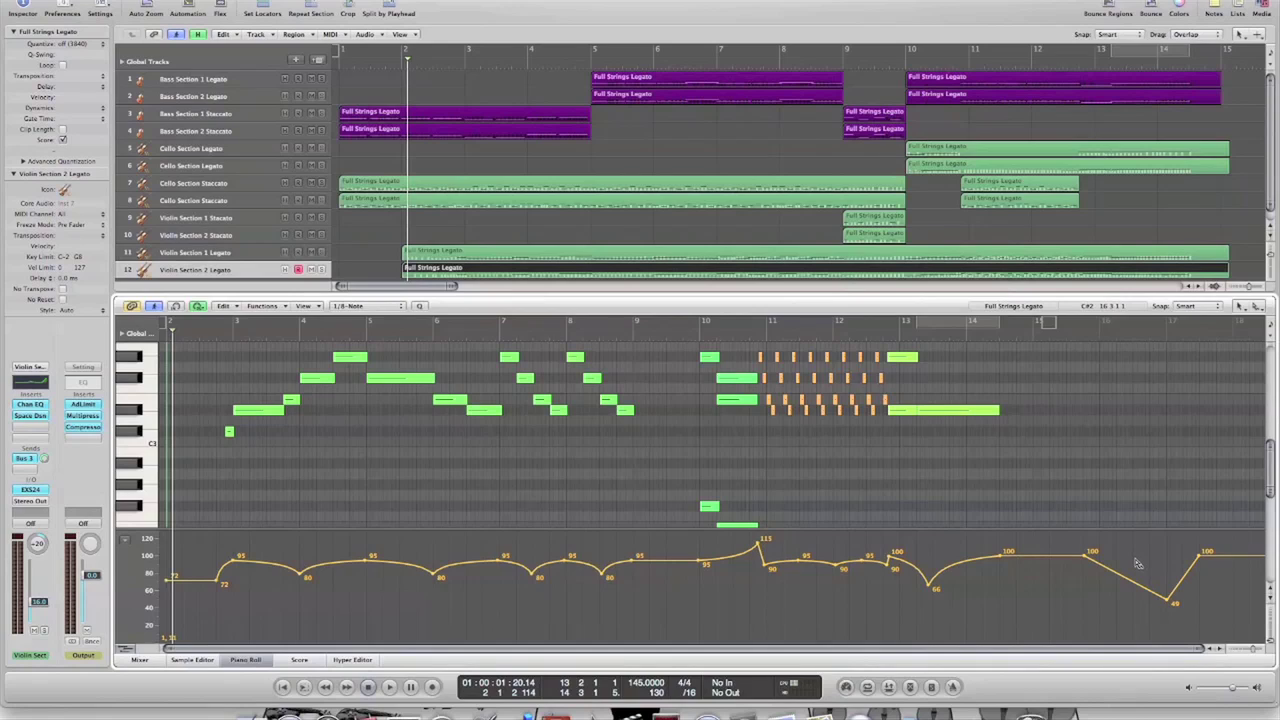
mouse_move(1129, 584)
left_mouse_down()
mouse_move(1137, 570)
mouse_move(1200, 587)
mouse_move(1173, 566)
mouse_move(1184, 566)
left_mouse_up()
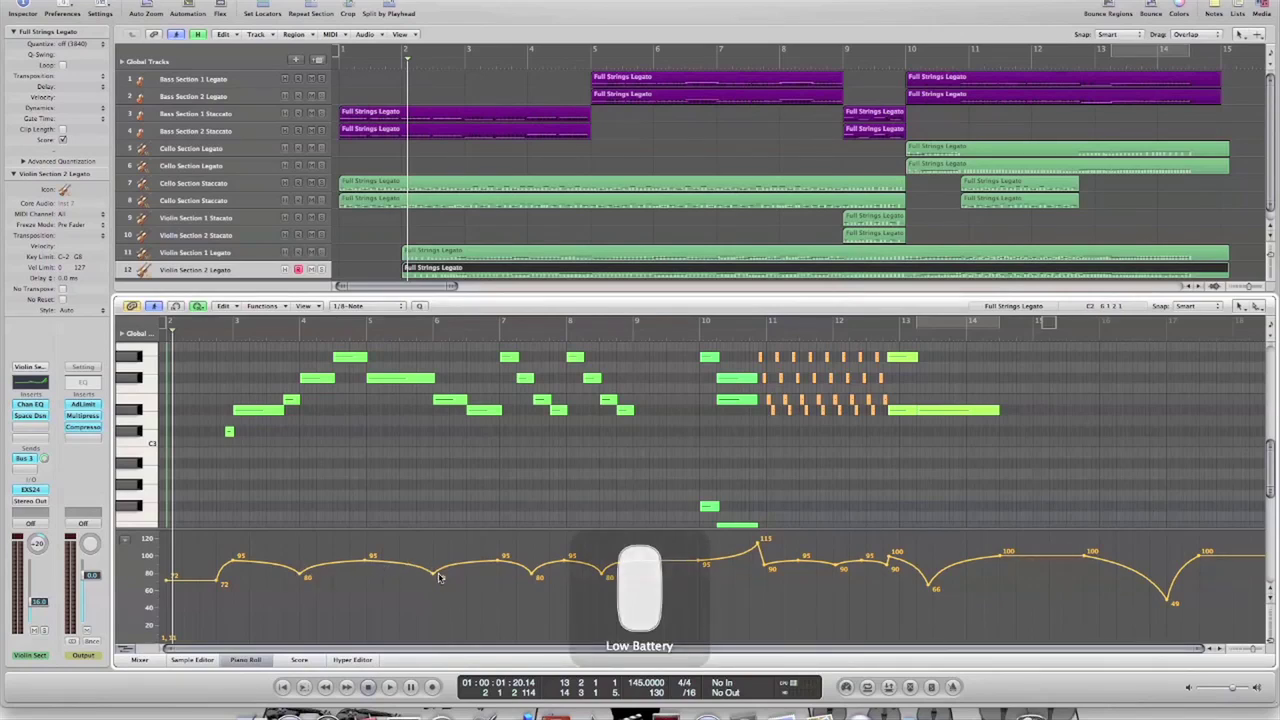
Step: Delete the final two expression dip nodes so the curve holds at 100, checking Modulation
left_click(1205, 553)
left_click(1169, 601)
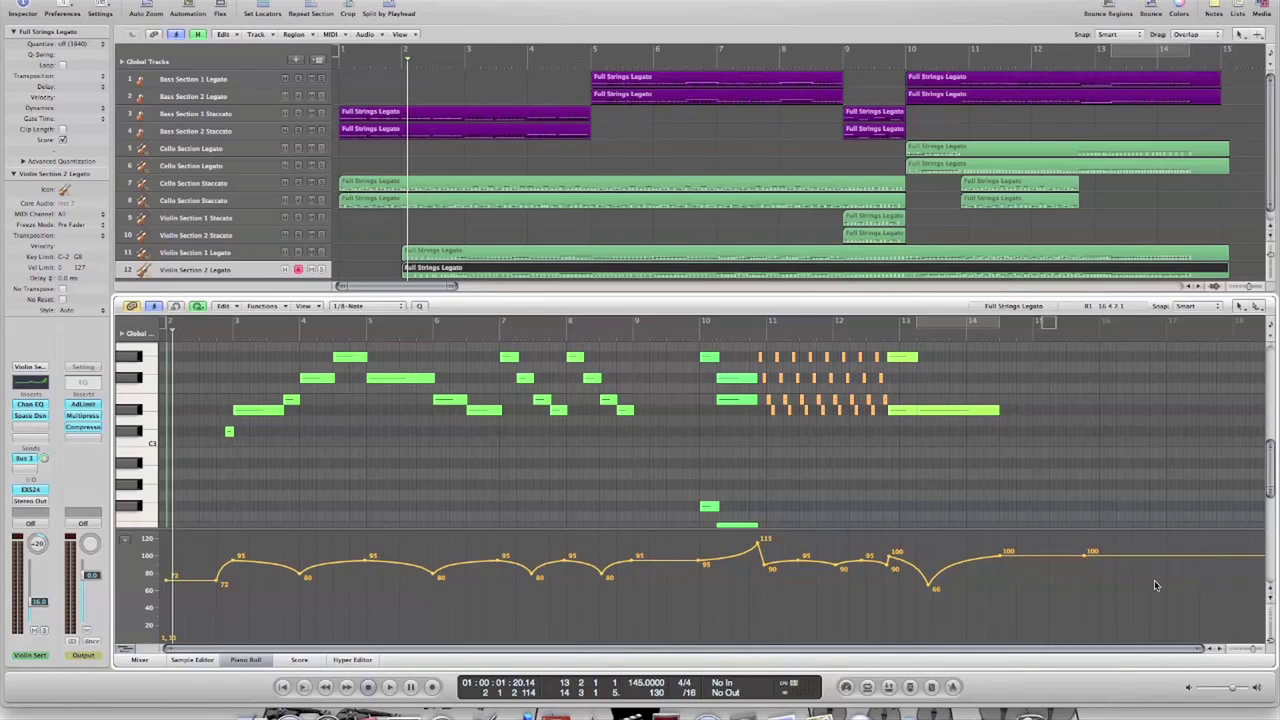
left_click(121, 542)
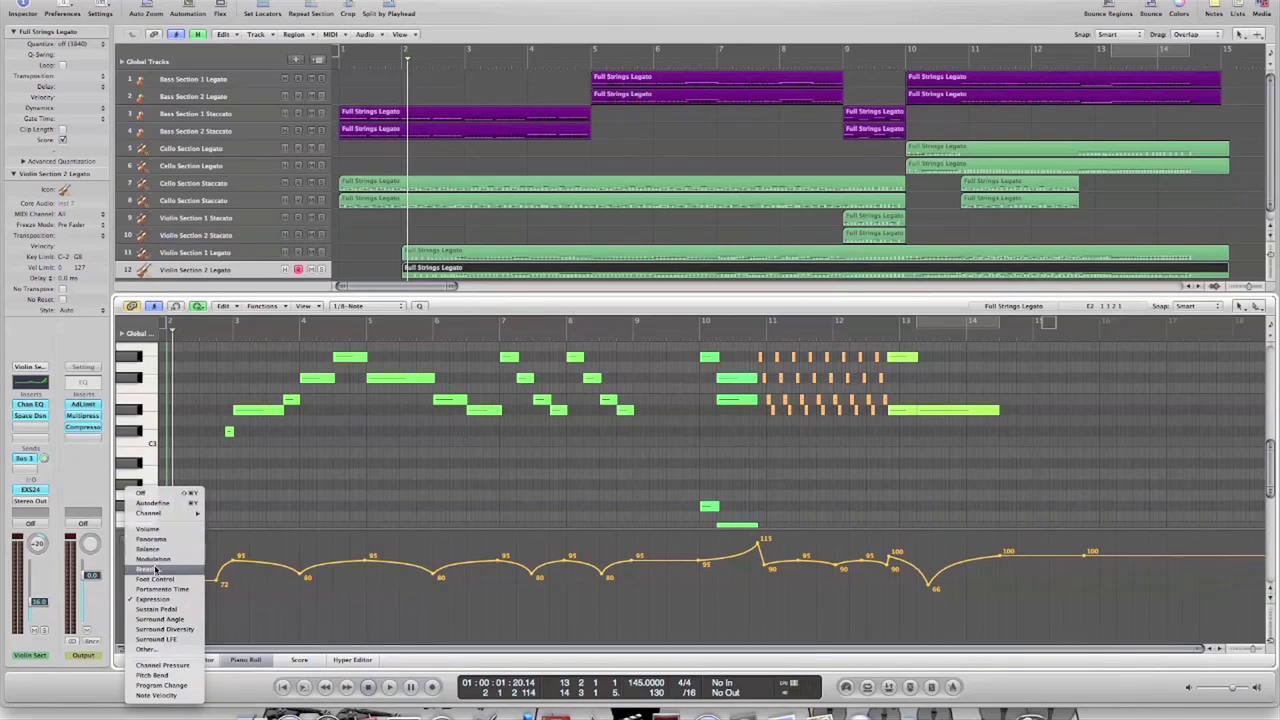
left_click(145, 556)
left_click(145, 556)
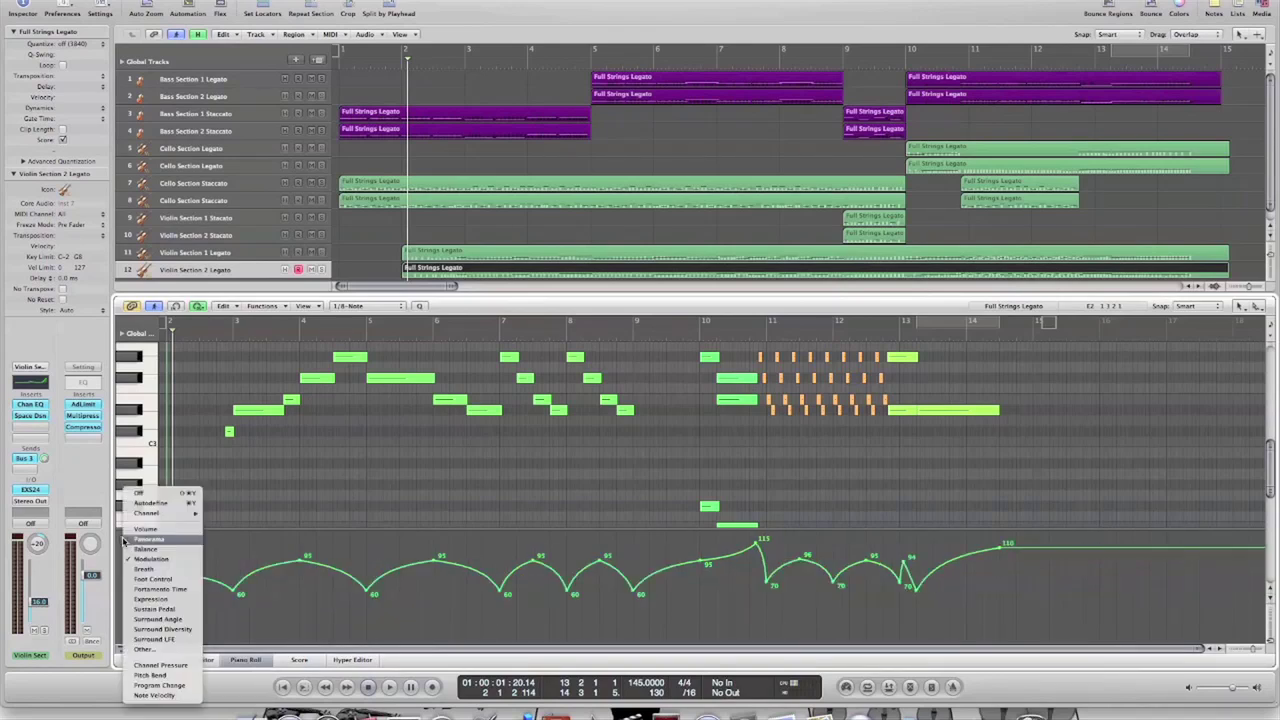
left_click(157, 602)
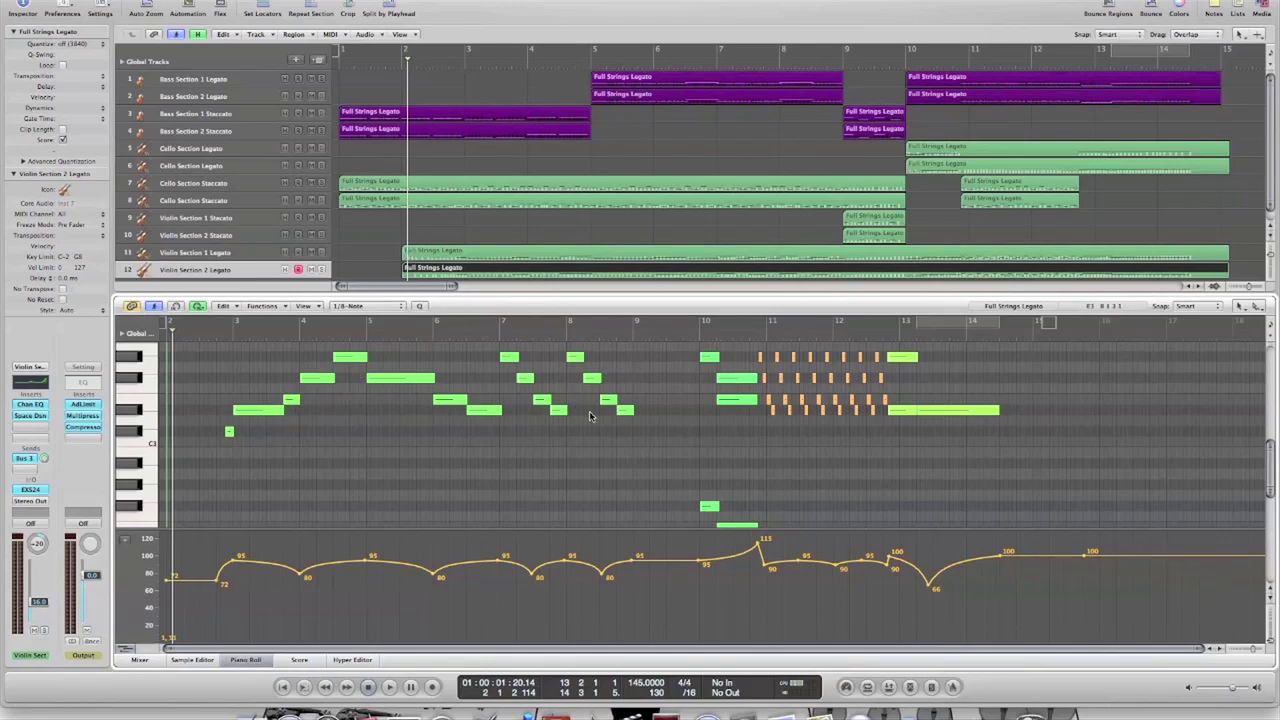
scroll(609, 464, "up", 2)
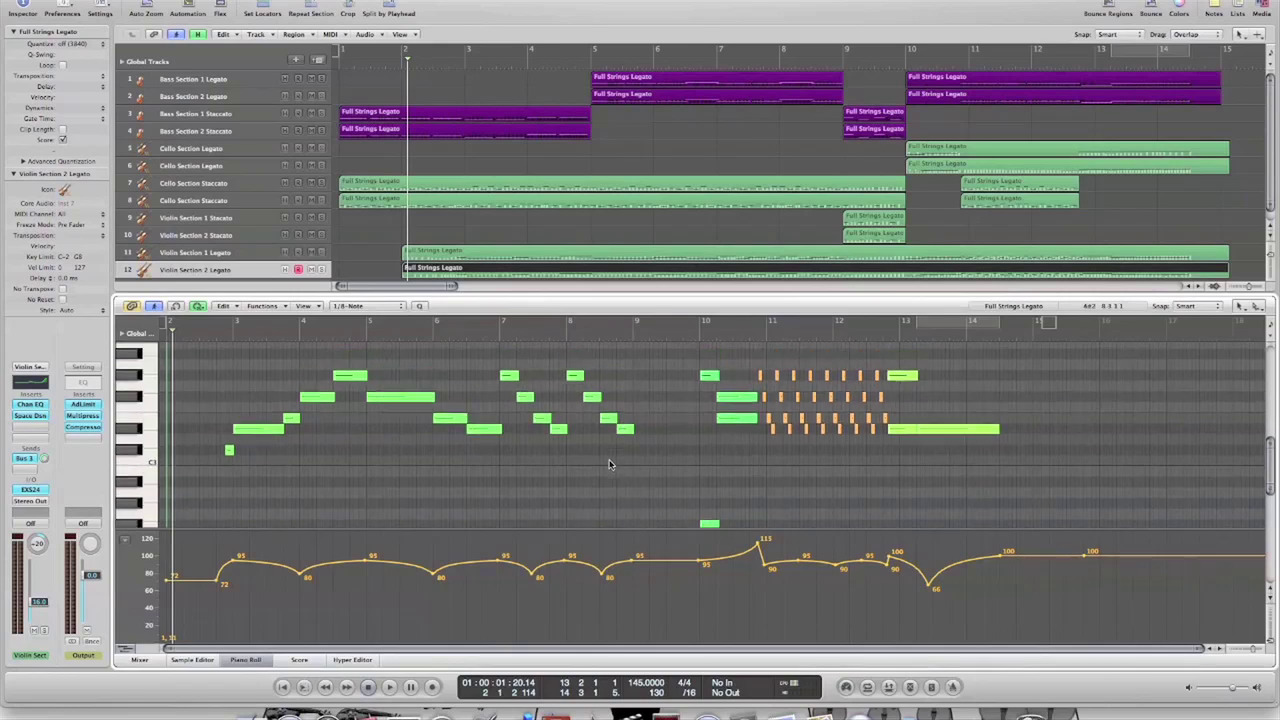